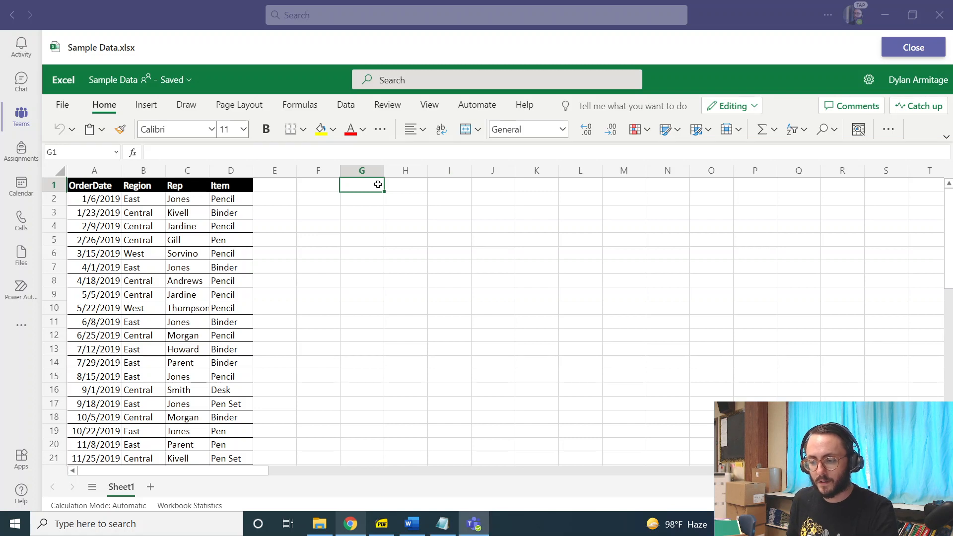
# Enter the headers Region in G1, Rep in J1 and Items in M1.
pyautogui.write('Region')
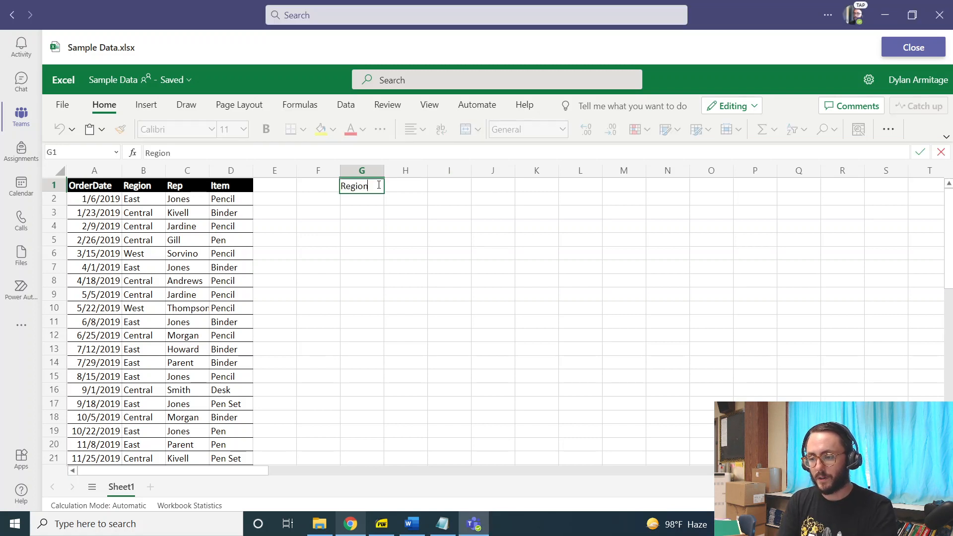
pyautogui.press('Tab')
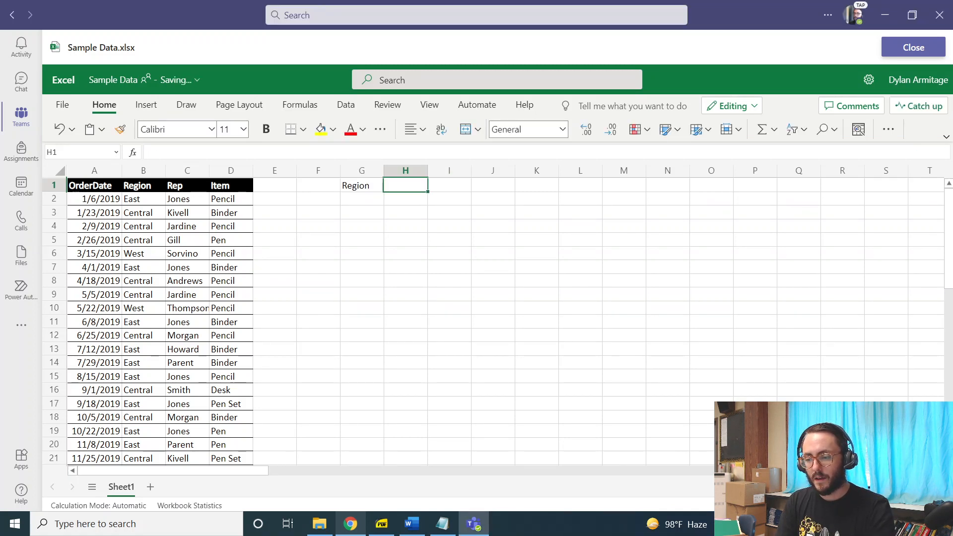
pyautogui.click(450, 186)
pyautogui.press('Right')
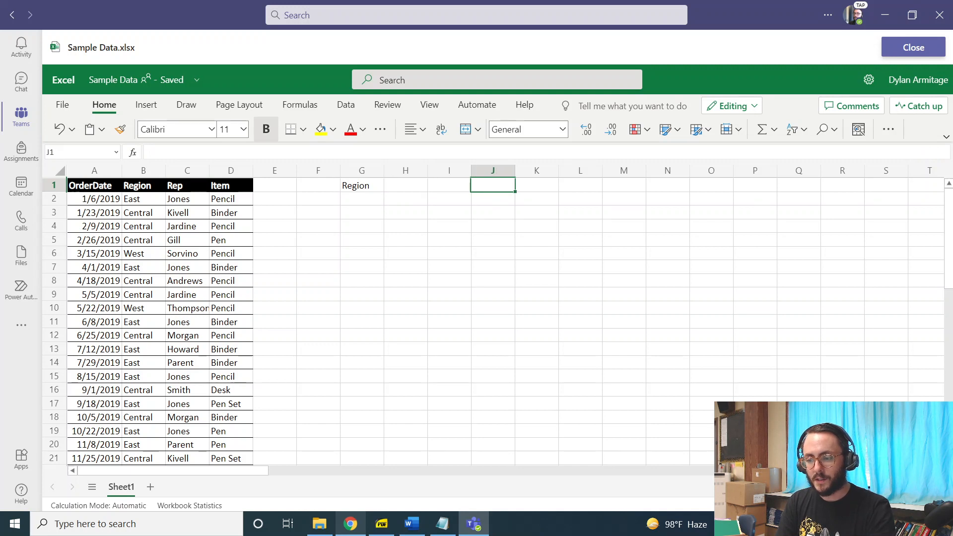
pyautogui.write('Rep')
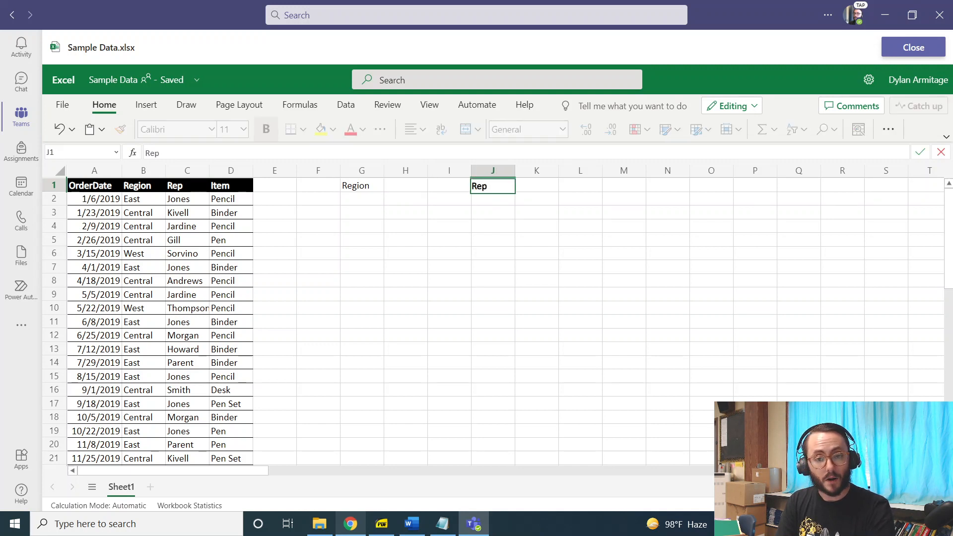
pyautogui.press('Right')
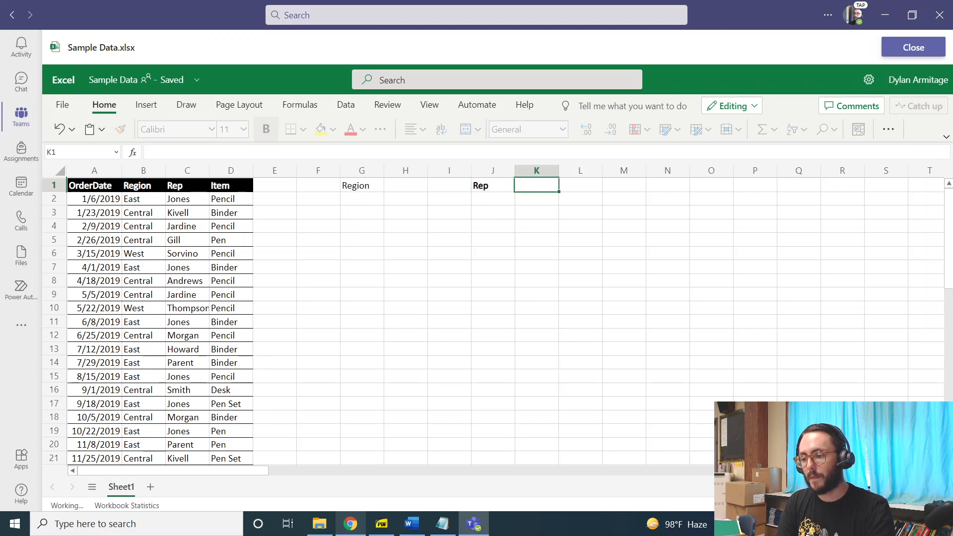
pyautogui.press('Right')
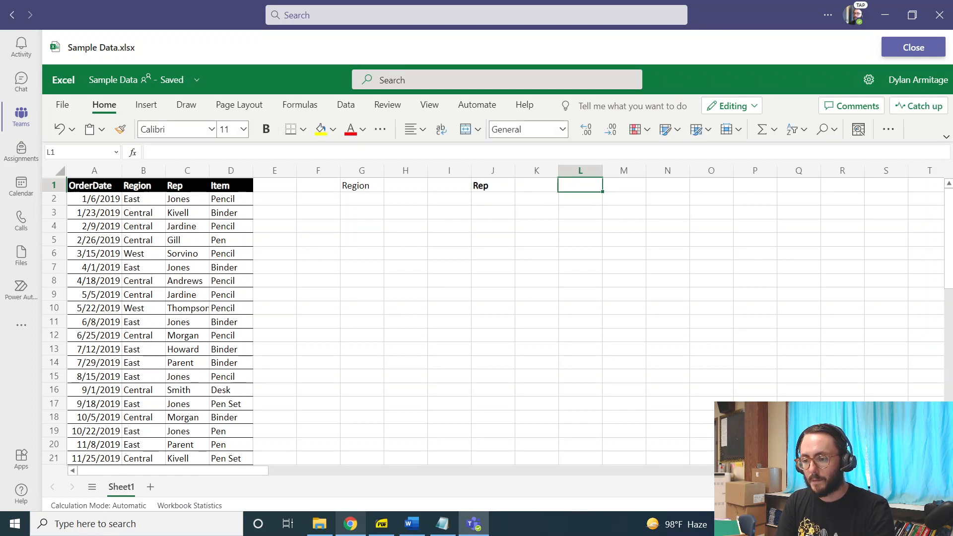
pyautogui.press('Right')
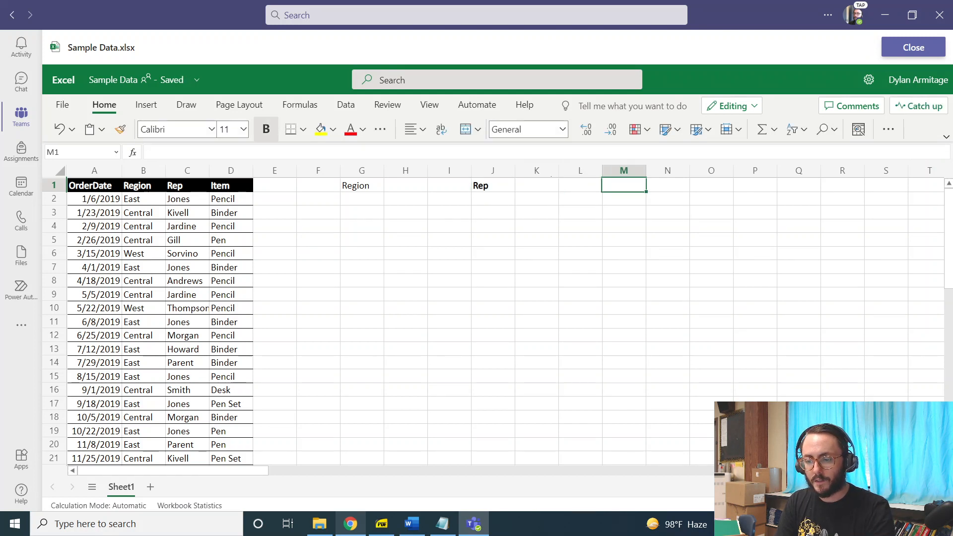
pyautogui.write('Items')
pyautogui.press('Return')
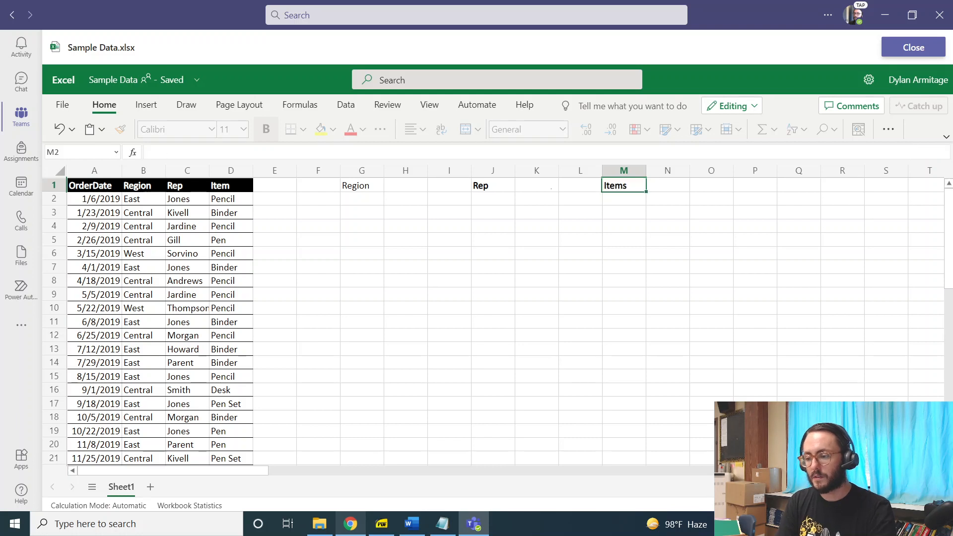
# Make the Region header in G1 bold.
pyautogui.click(389, 186)
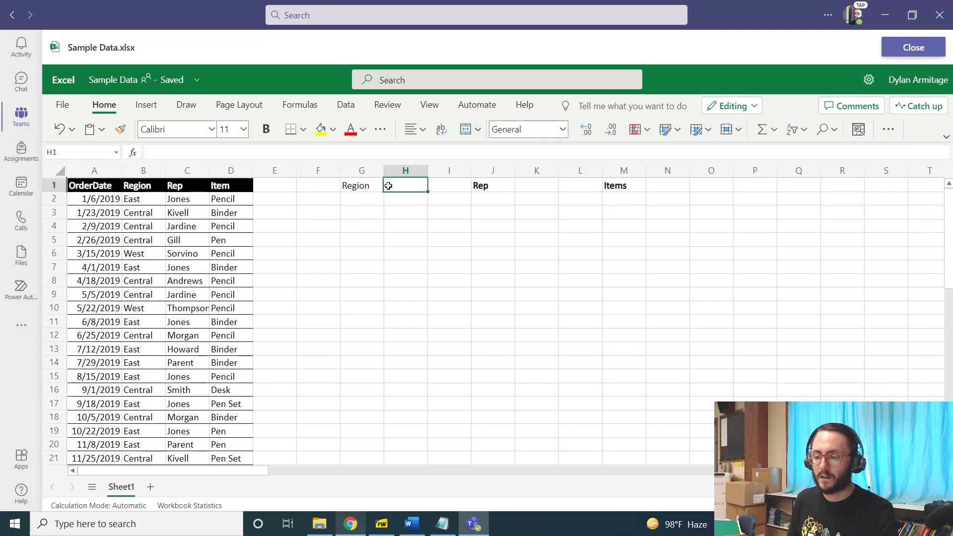
pyautogui.click(364, 185)
pyautogui.moveTo(364, 186); pyautogui.dragTo(395, 188)
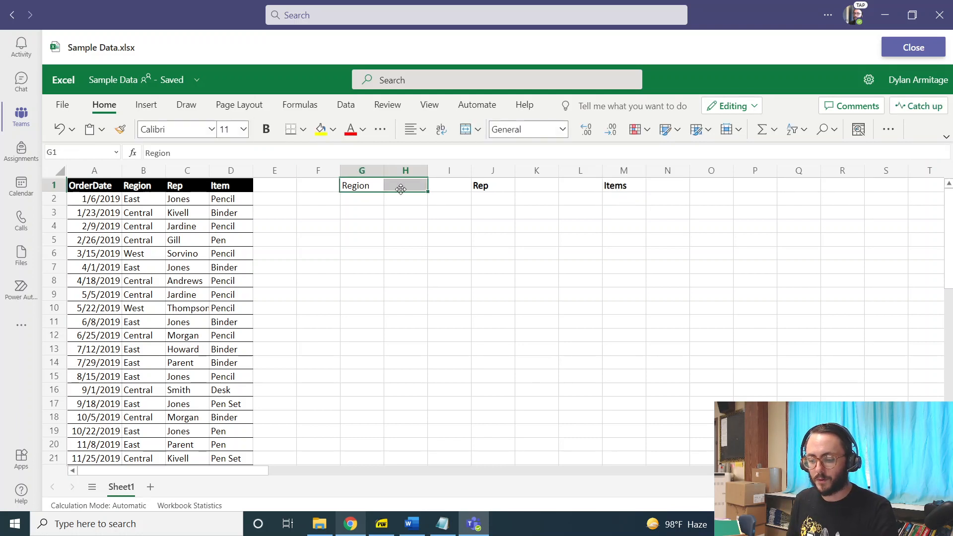
pyautogui.hotkey('ctrl', 'b')
pyautogui.click(396, 187)
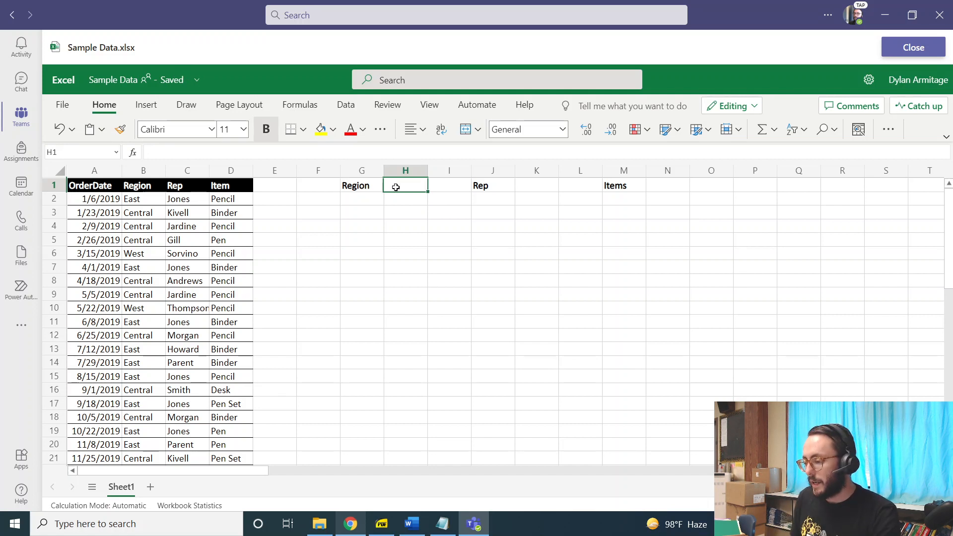
# Add Frequency headers in H1, K1 and N1 next to each category header.
pyautogui.click(941, 506)
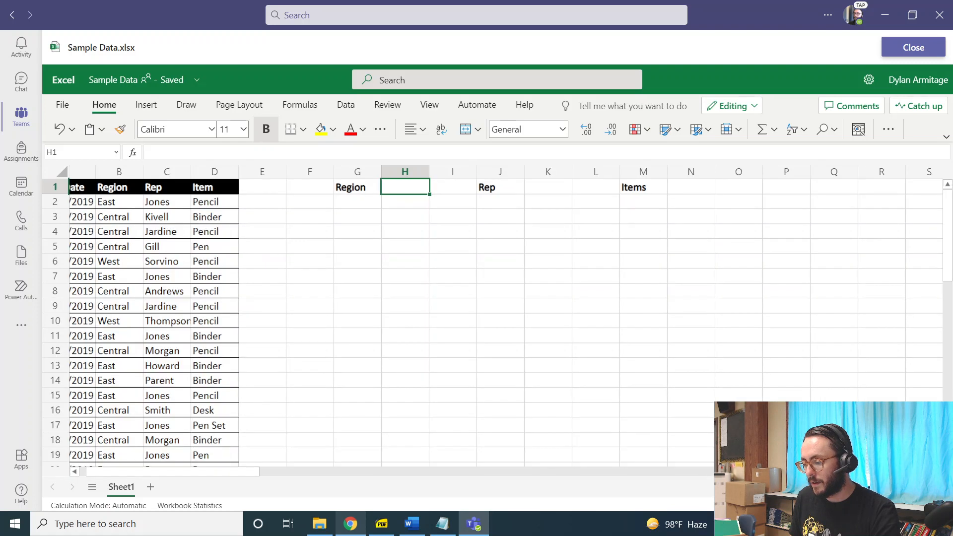
pyautogui.click(941, 505)
pyautogui.click(941, 505)
pyautogui.click(941, 506)
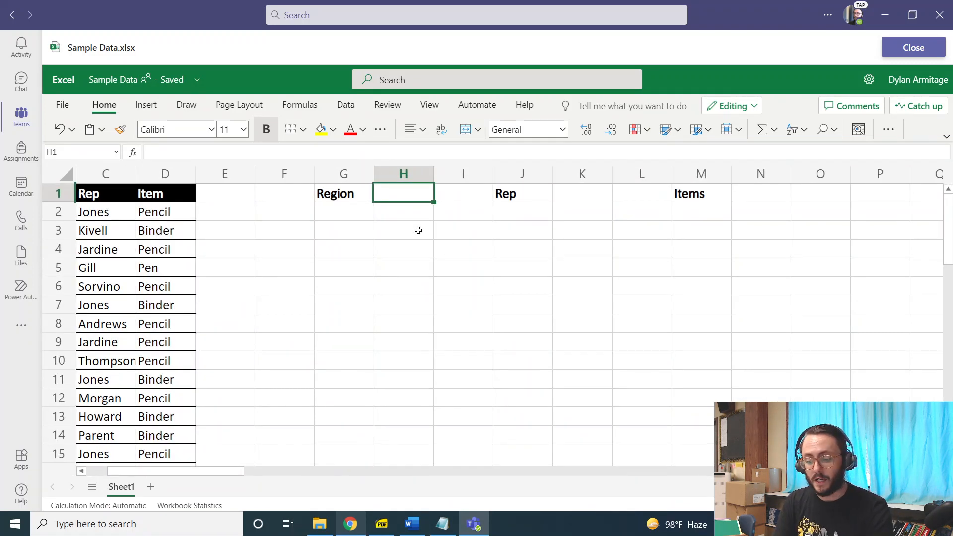
pyautogui.write('Frequency')
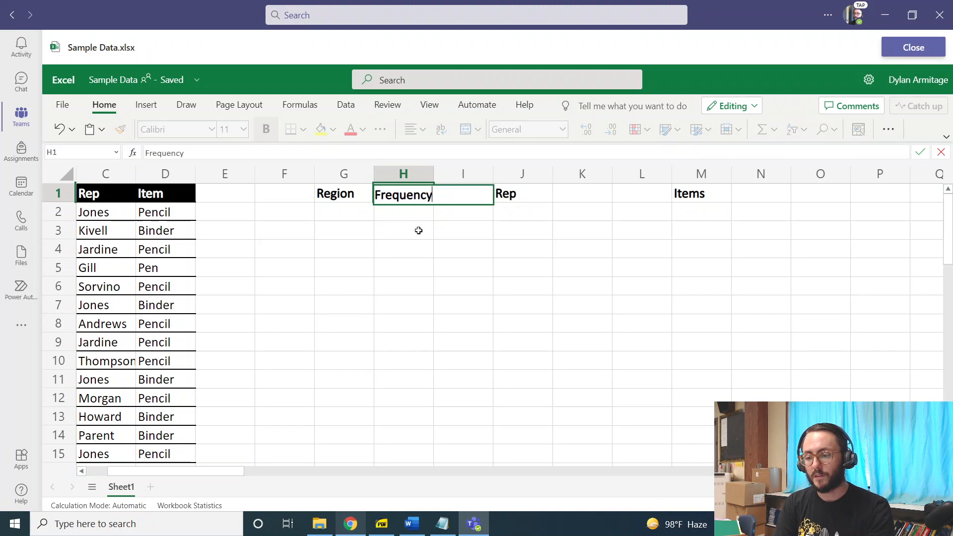
pyautogui.press('Tab')
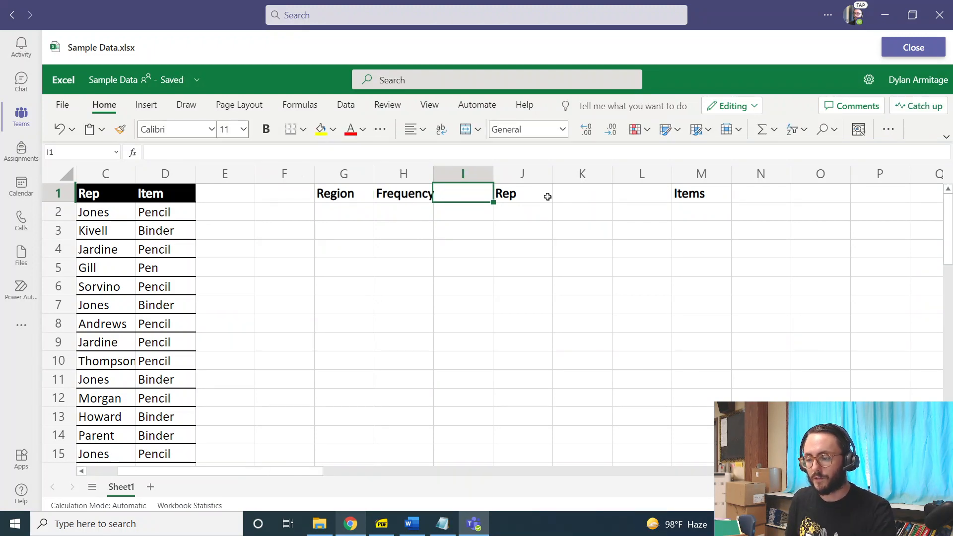
pyautogui.click(566, 199)
pyautogui.write('Fre')
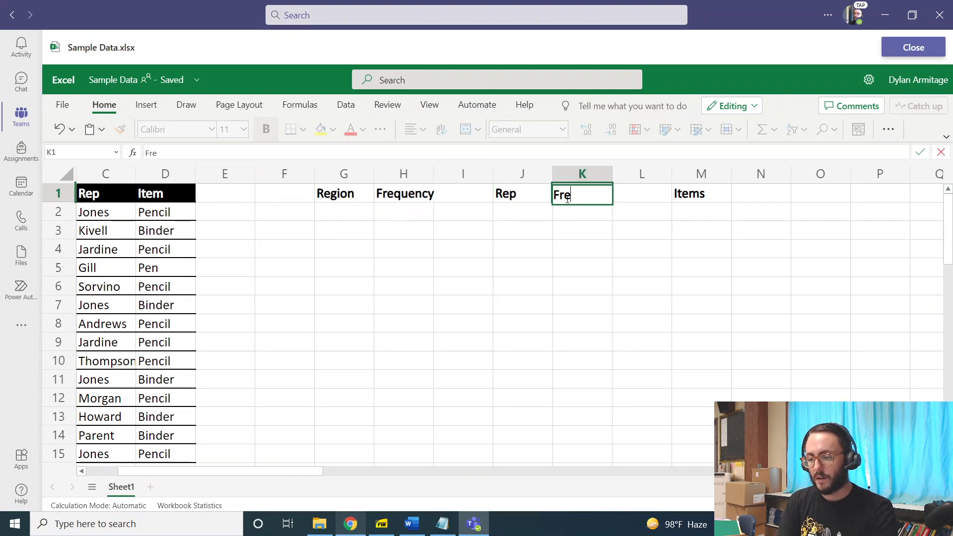
pyautogui.write('quency')
pyautogui.press('Tab')
pyautogui.press('Tab')
pyautogui.press('Tab')
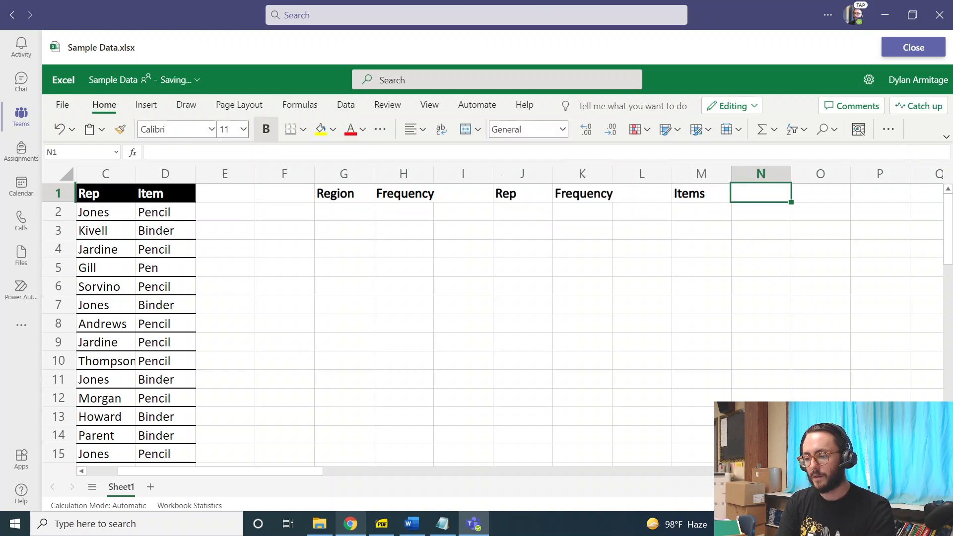
pyautogui.write('Frequency')
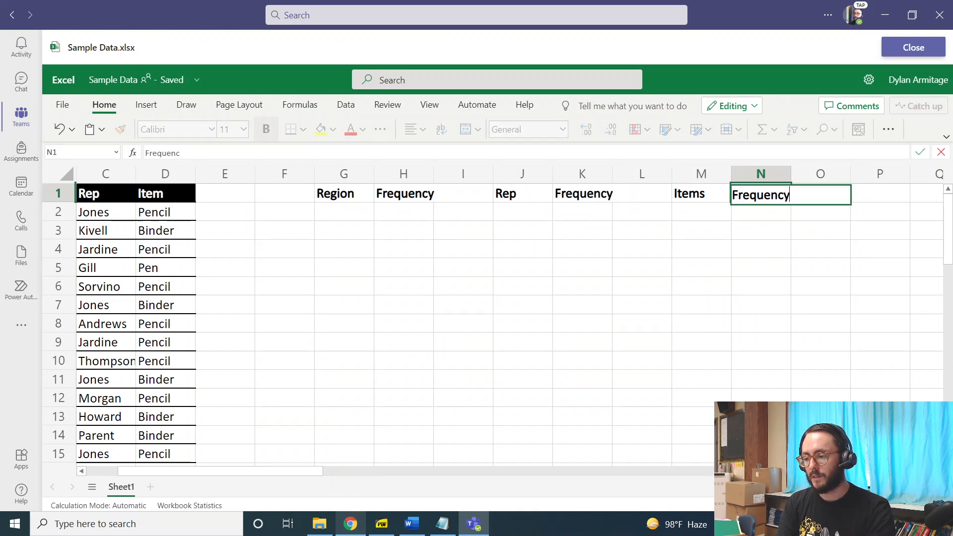
pyautogui.press('Return')
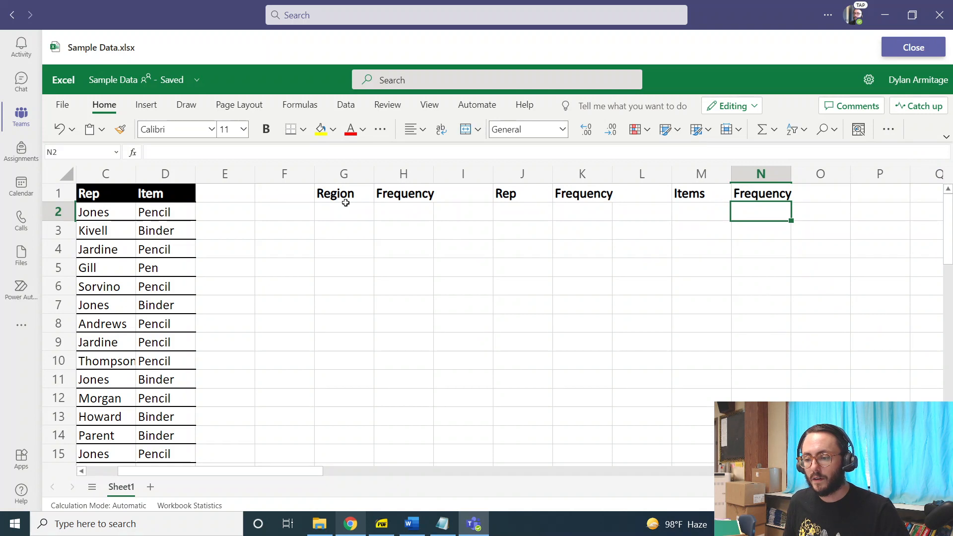
# Examine the values in the Region column of the data table.
pyautogui.hscroll(-2, 343, 212)
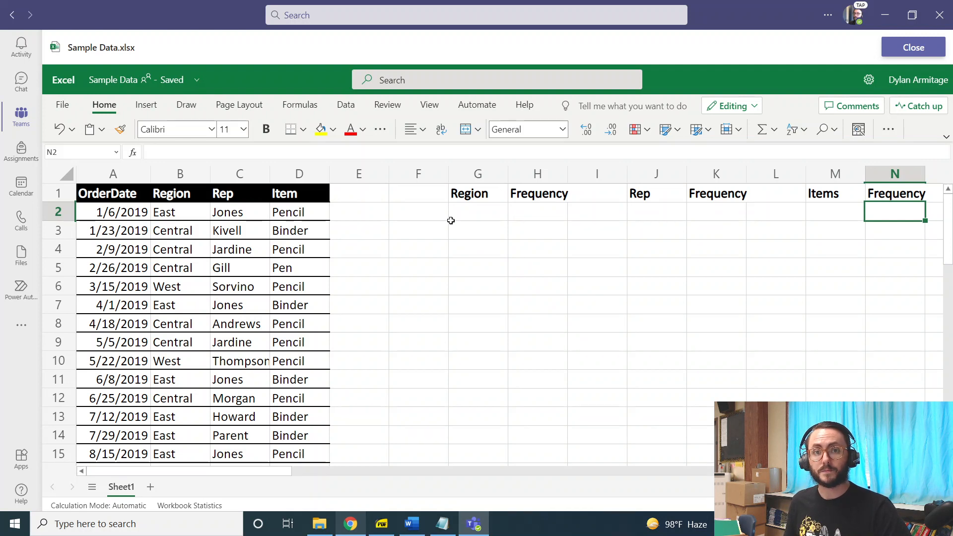
pyautogui.click(492, 209)
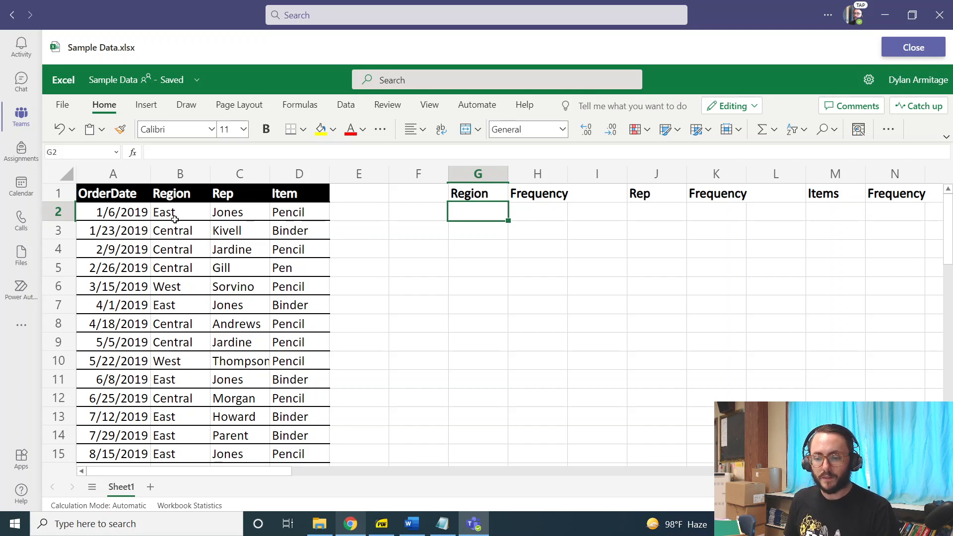
pyautogui.moveTo(176, 215); pyautogui.dragTo(167, 360)
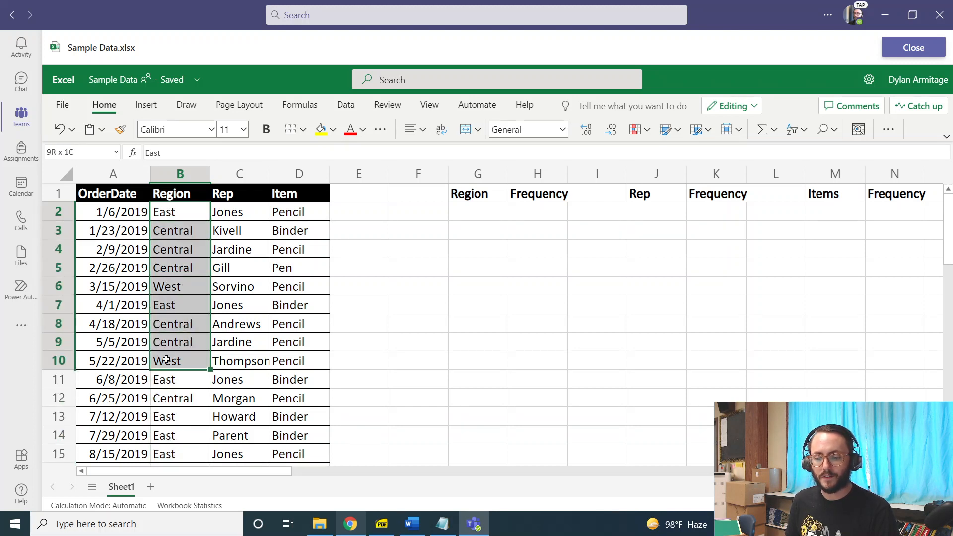
pyautogui.click(187, 293)
pyautogui.moveTo(185, 213); pyautogui.dragTo(192, 369)
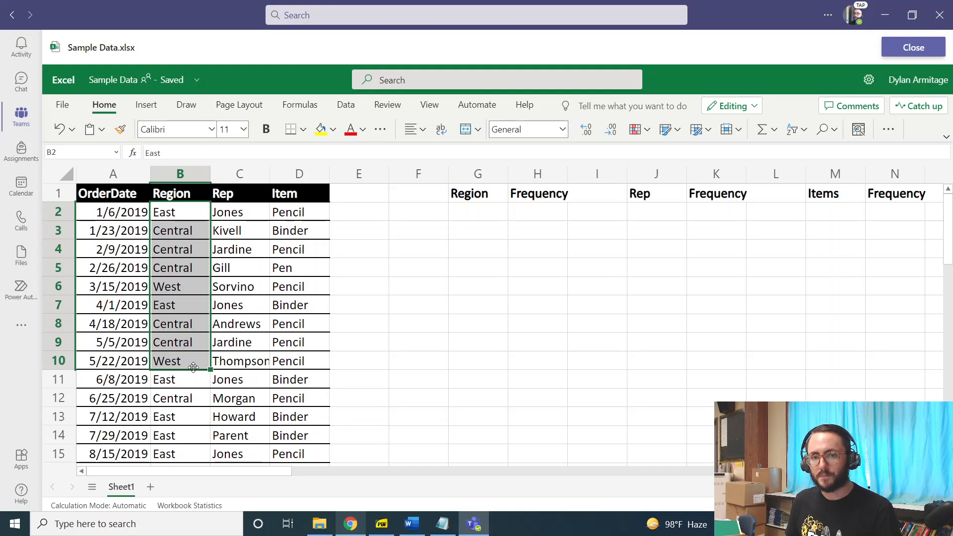
pyautogui.click(194, 288)
pyautogui.scroll(-1, 181, 300)
pyautogui.scroll(-12, 181, 300)
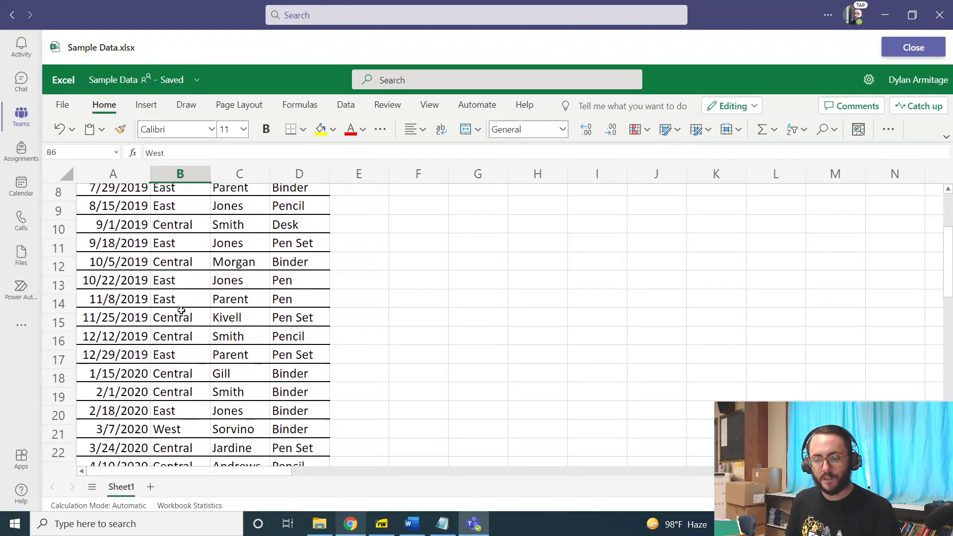
pyautogui.scroll(12, 181, 312)
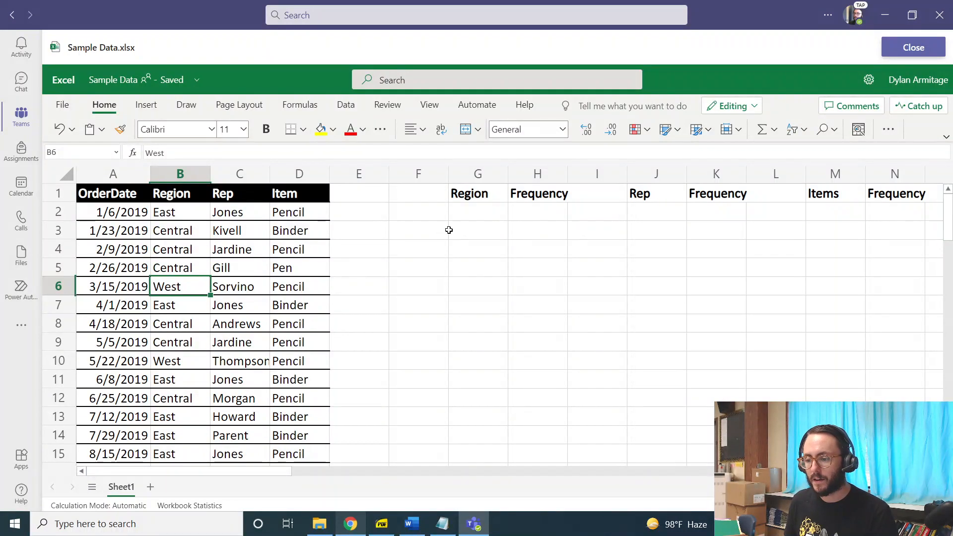
# List the regions East, Central and West in G2 to G4 under the Region header.
pyautogui.click(460, 215)
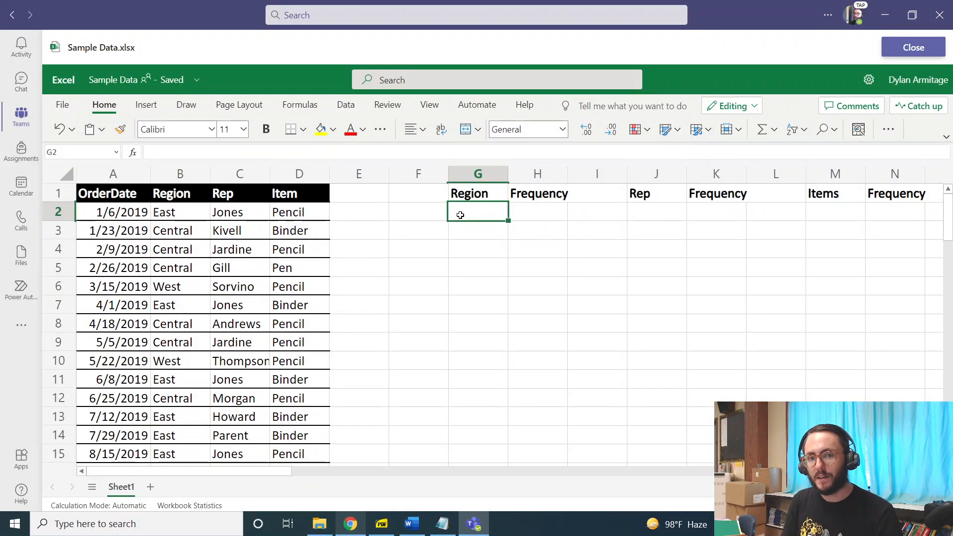
pyautogui.write('East')
pyautogui.press('Return')
pyautogui.write('C')
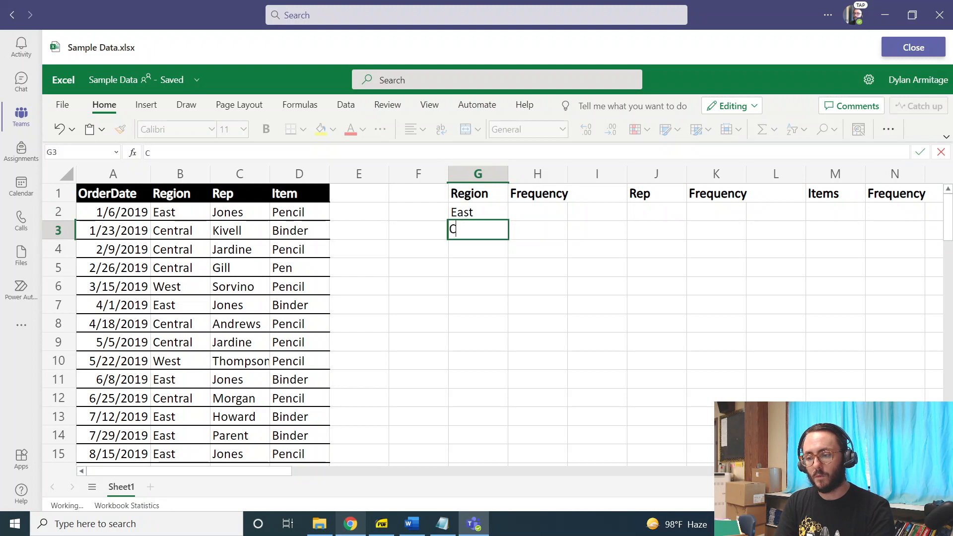
pyautogui.write('entral')
pyautogui.press('Return')
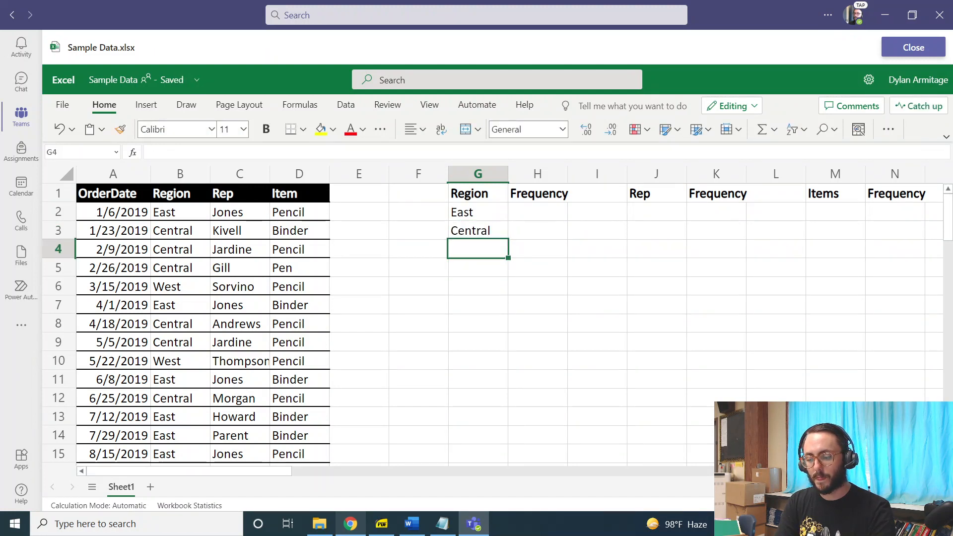
pyautogui.write('West')
pyautogui.press('Return')
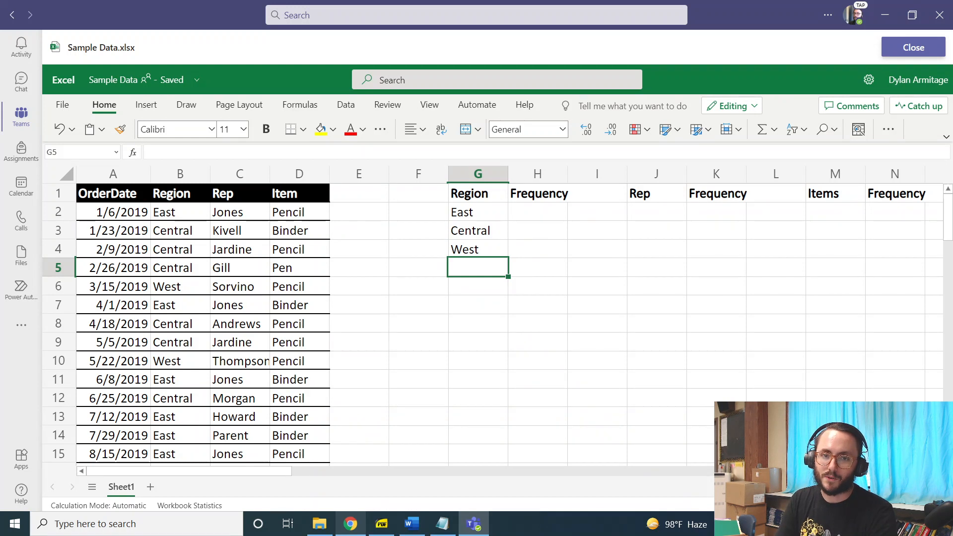
# Clear the typed region names from G2 to G4.
pyautogui.click(478, 249)
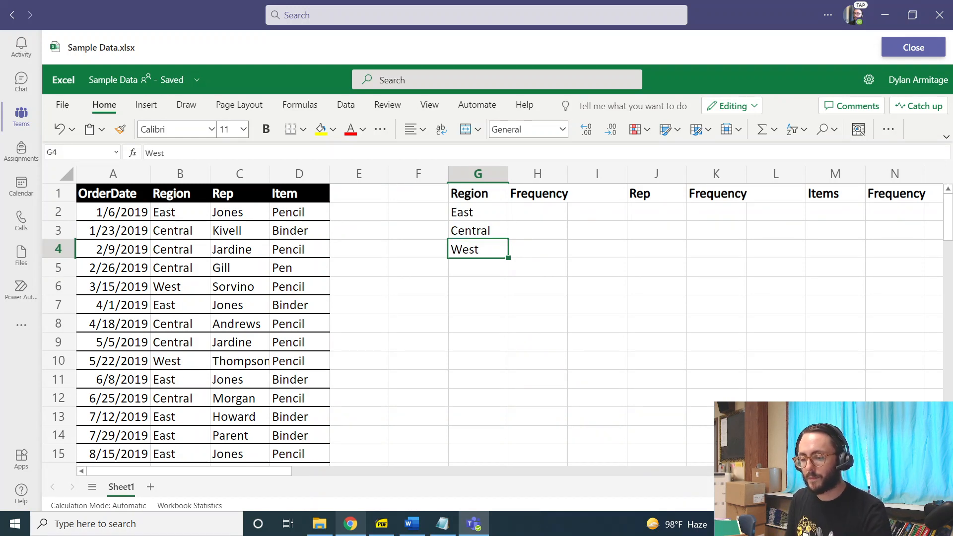
pyautogui.moveTo(499, 211); pyautogui.dragTo(492, 247)
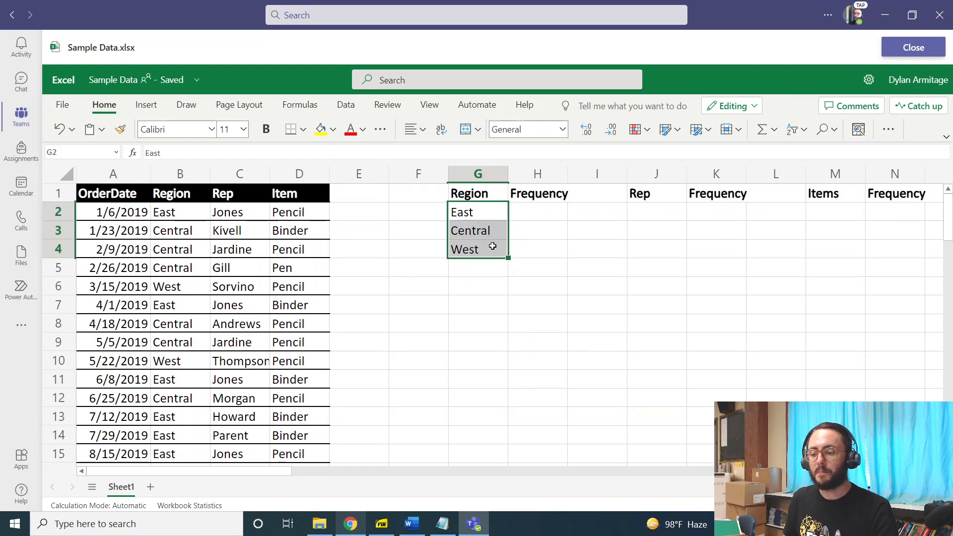
pyautogui.press('Delete')
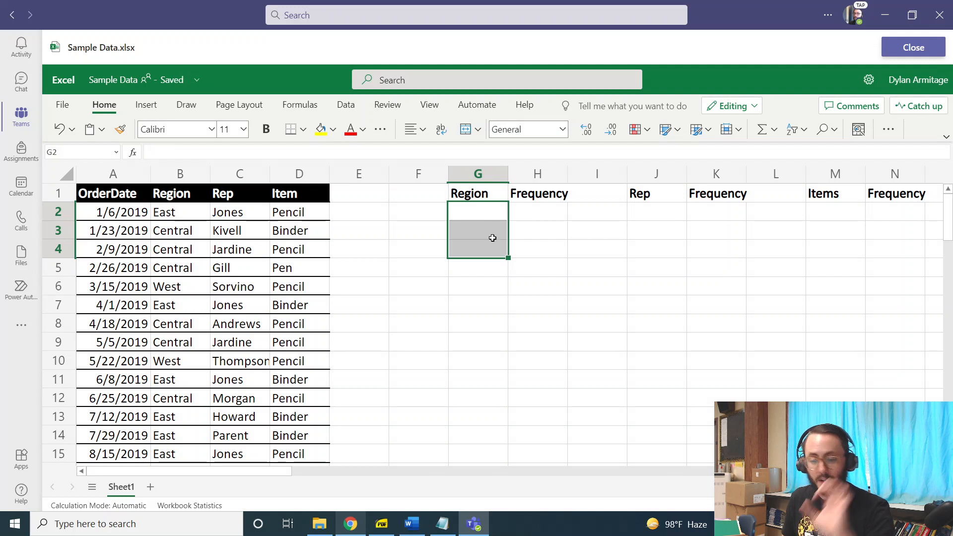
pyautogui.click(477, 209)
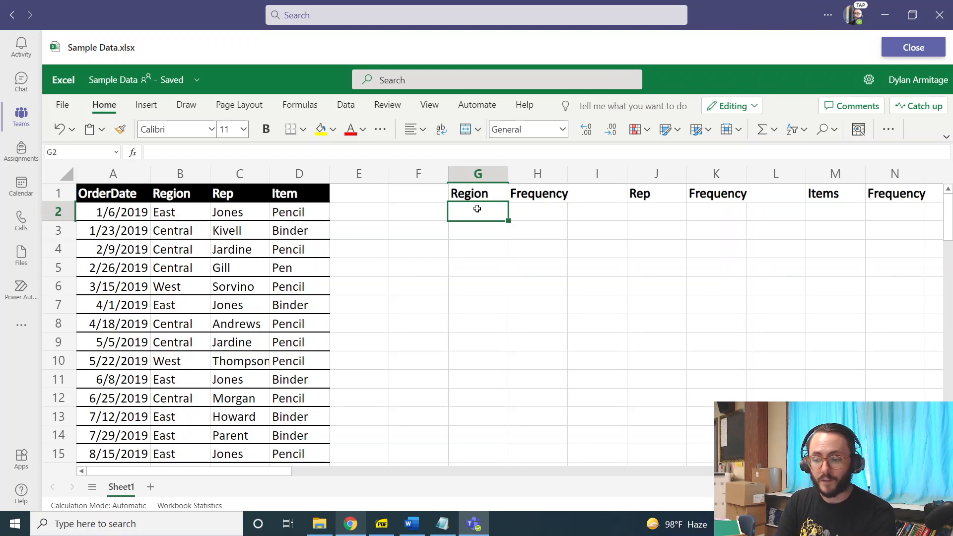
pyautogui.write('=')
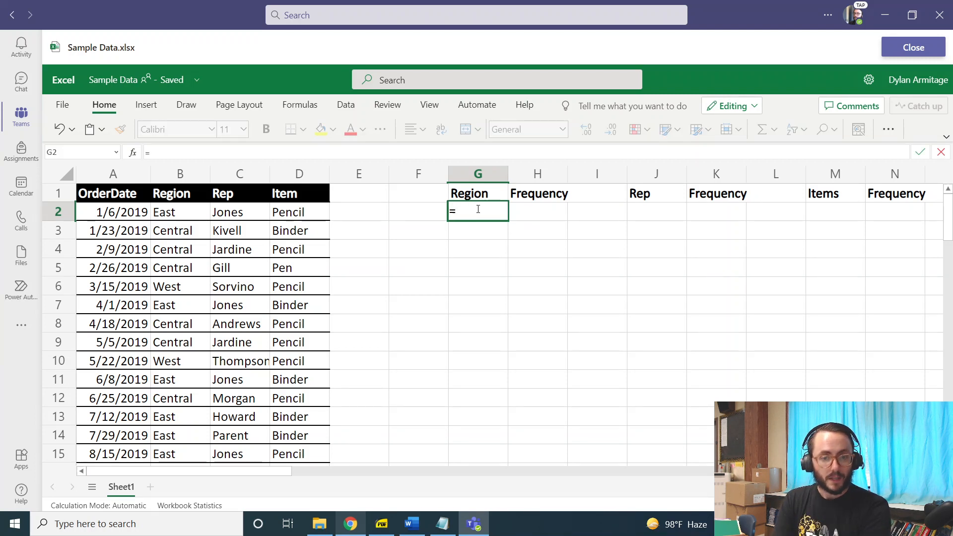
pyautogui.write('UN')
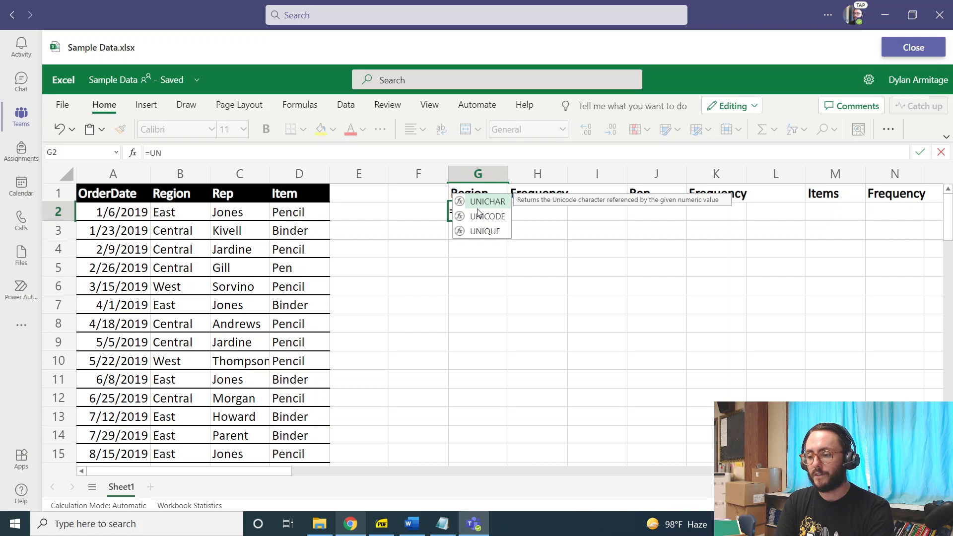
pyautogui.write('IQUE')
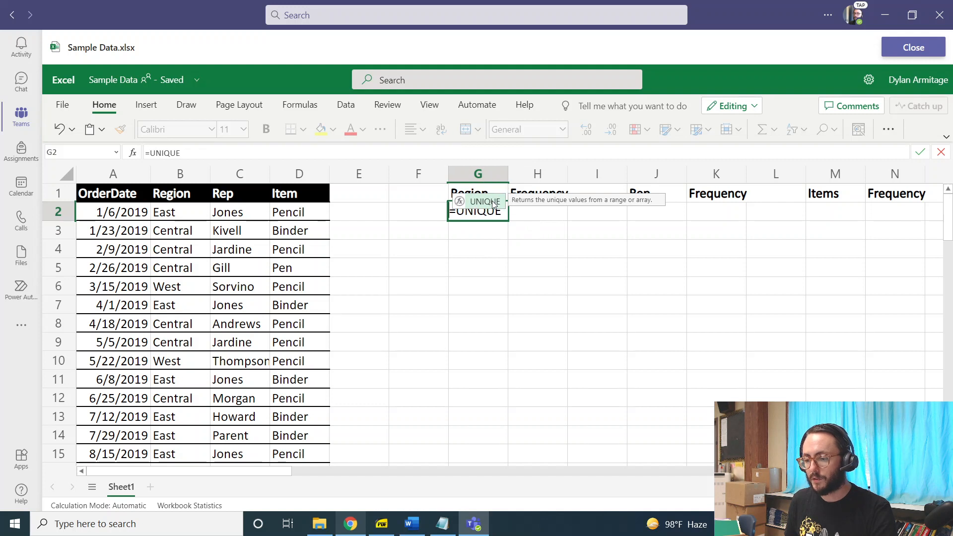
pyautogui.click(494, 201)
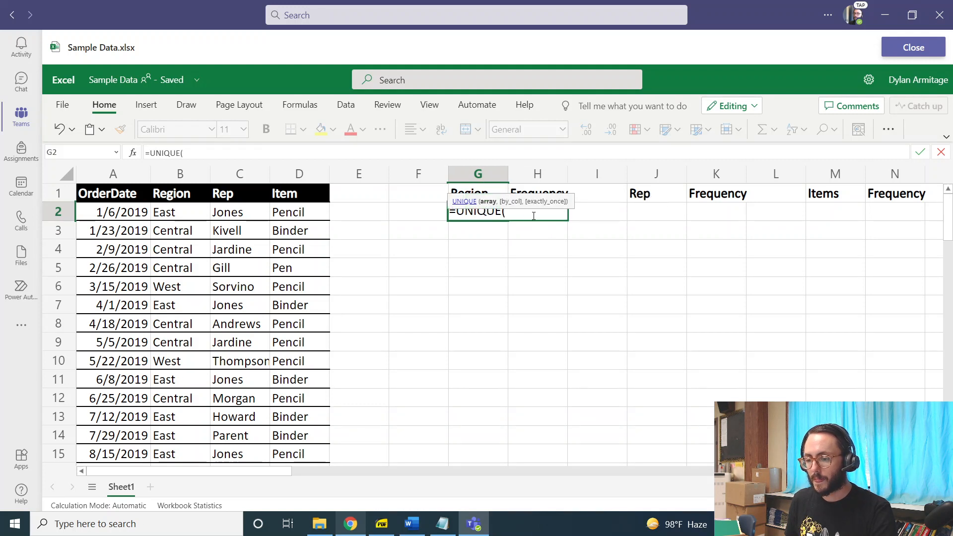
pyautogui.press('Escape')
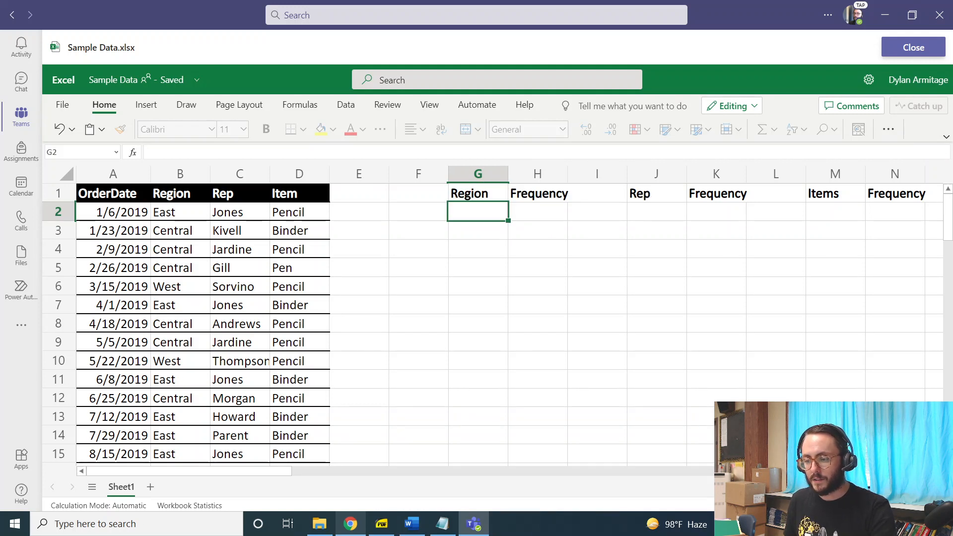
# Enter =UNIQUE(B2:B44) in G2 to list the distinct regions from the Region column.
pyautogui.doubleClick(492, 212)
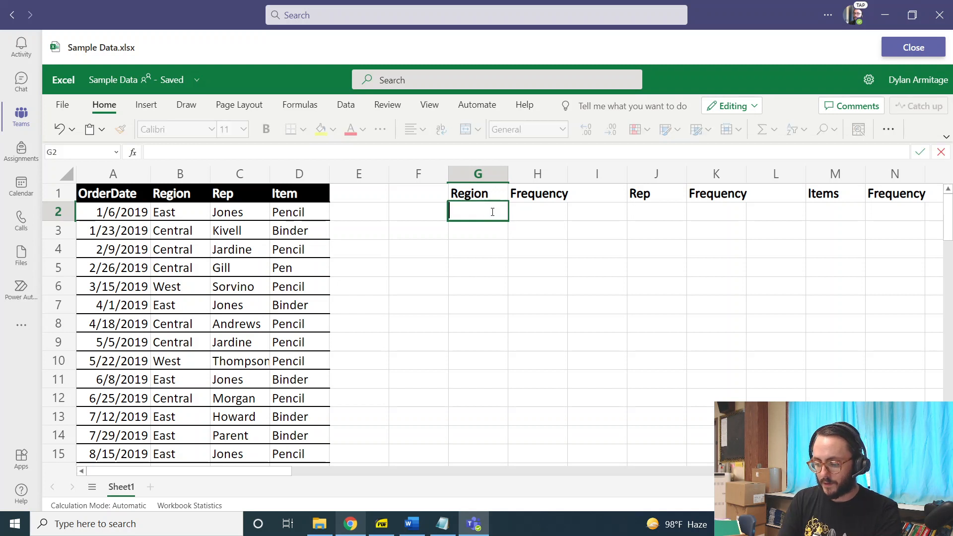
pyautogui.write('=unique(')
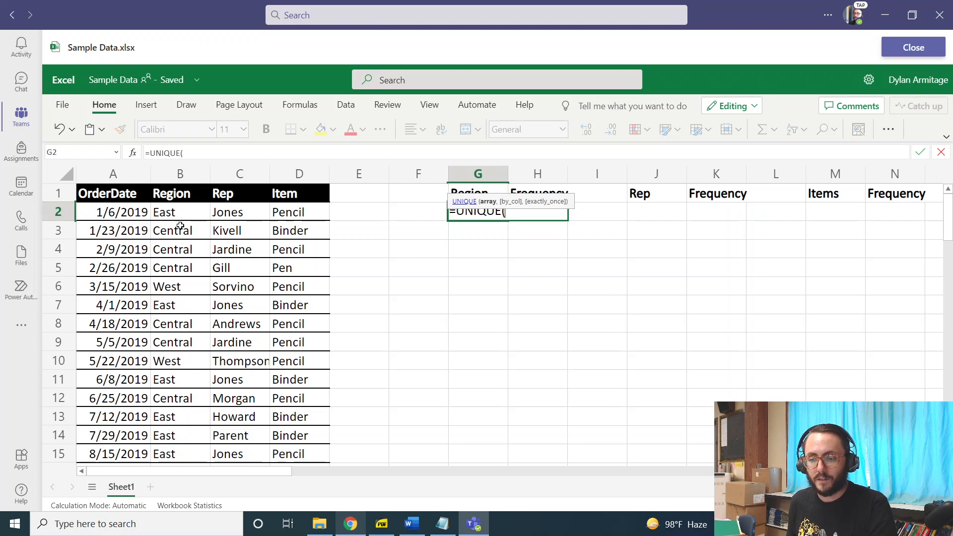
pyautogui.moveTo(181, 215); pyautogui.dragTo(183, 488)
pyautogui.moveTo(167, 372); pyautogui.dragTo(176, 417)
pyautogui.scroll(10, 162, 289)
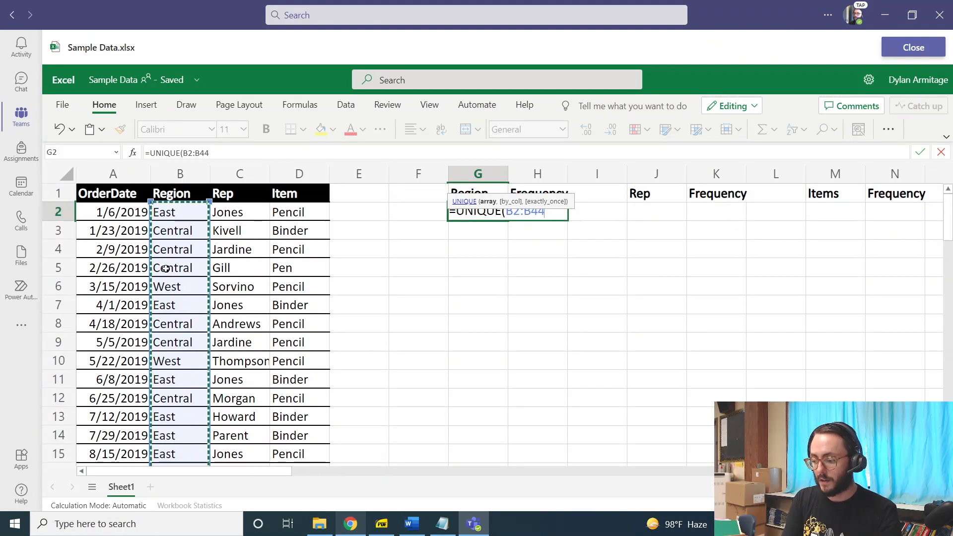
pyautogui.write(')')
pyautogui.press('Return')
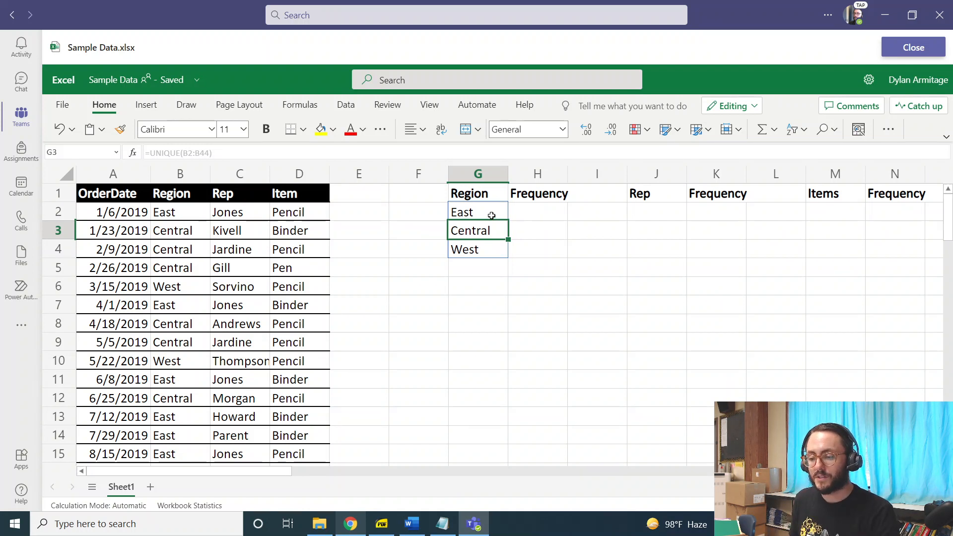
# Inspect the spilled region list in G2 to G4 and the UNIQUE formula behind each cell.
pyautogui.moveTo(491, 215); pyautogui.dragTo(485, 253)
pyautogui.click(483, 236)
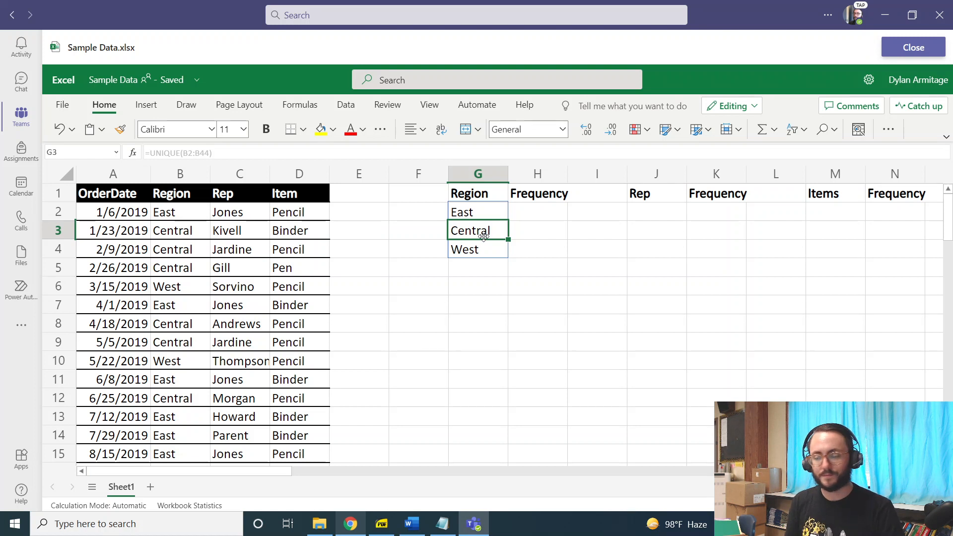
pyautogui.click(464, 213)
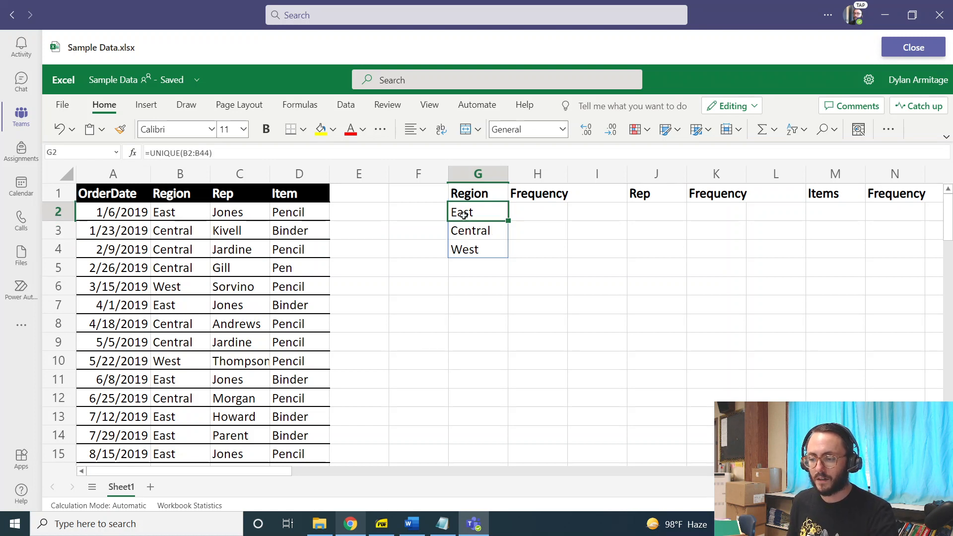
pyautogui.doubleClick(485, 213)
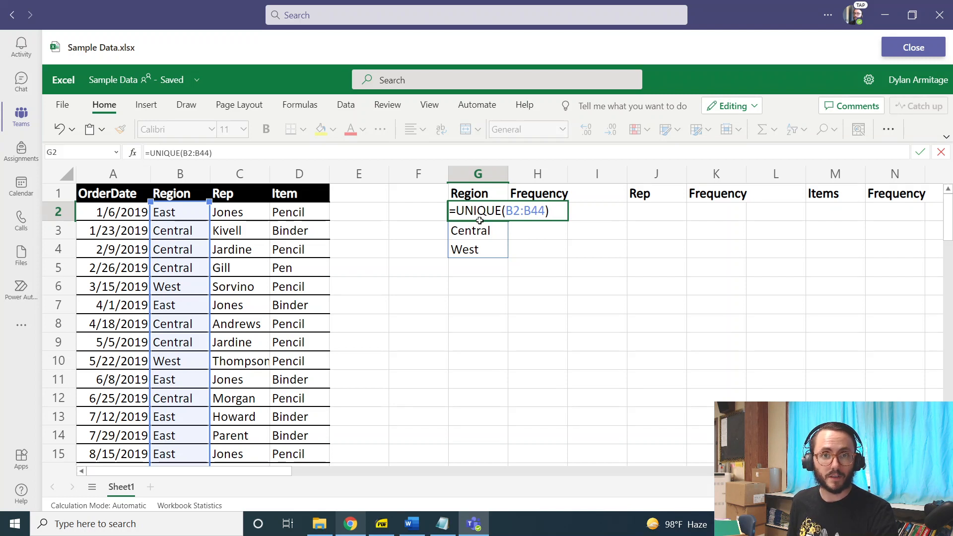
pyautogui.click(547, 212)
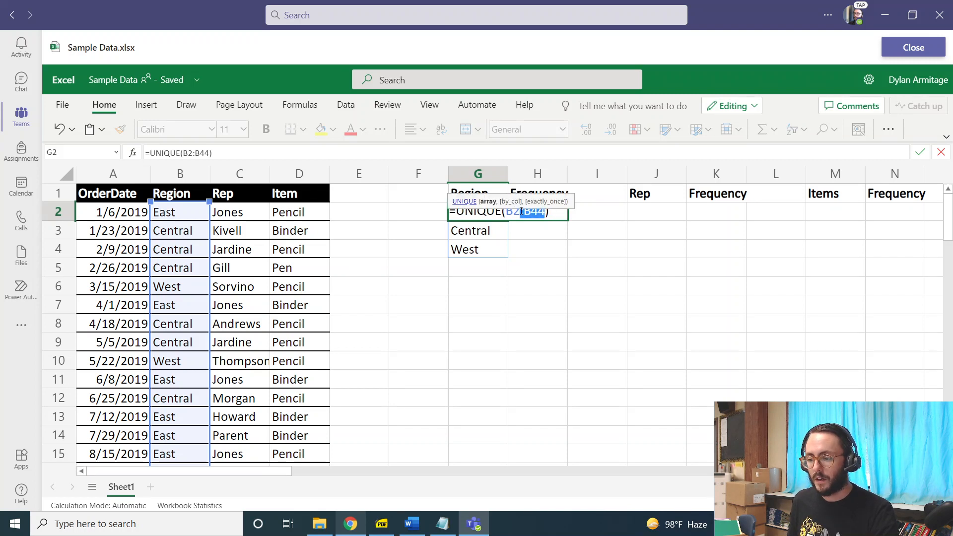
pyautogui.click(557, 215)
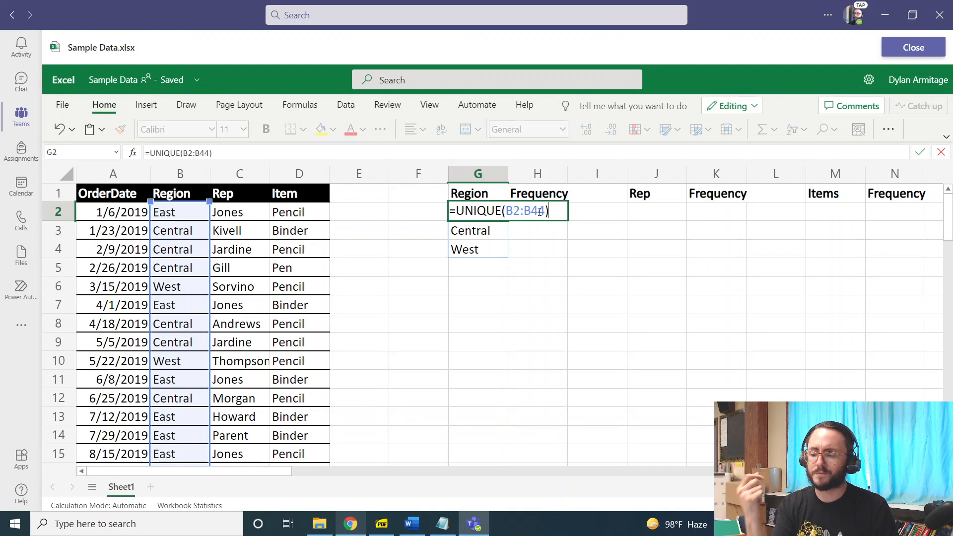
pyautogui.press('Return')
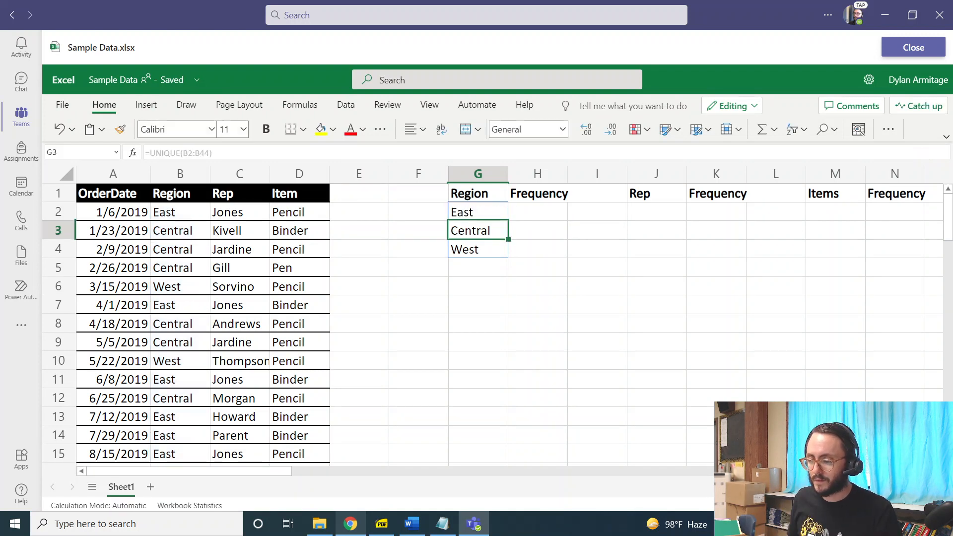
pyautogui.click(538, 208)
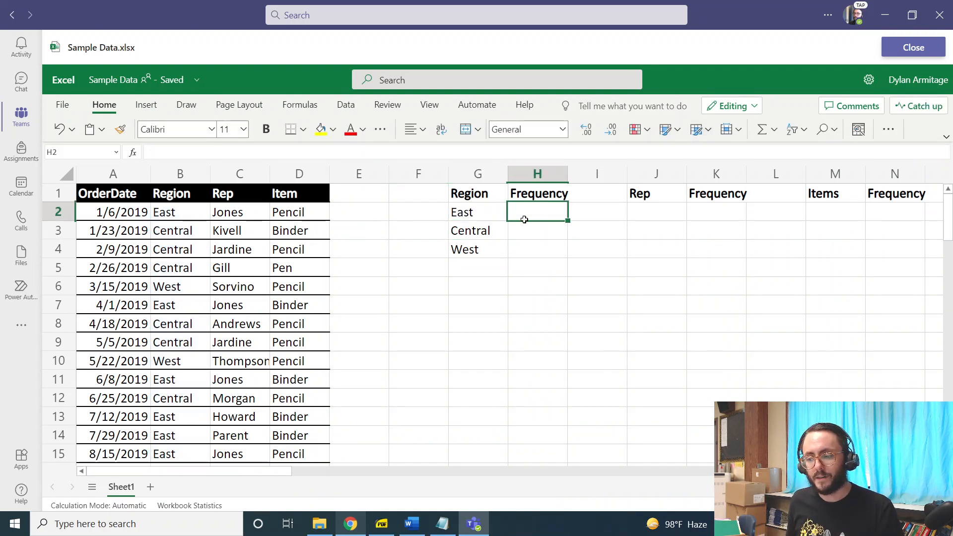
pyautogui.click(552, 213)
pyautogui.press('ctrl')
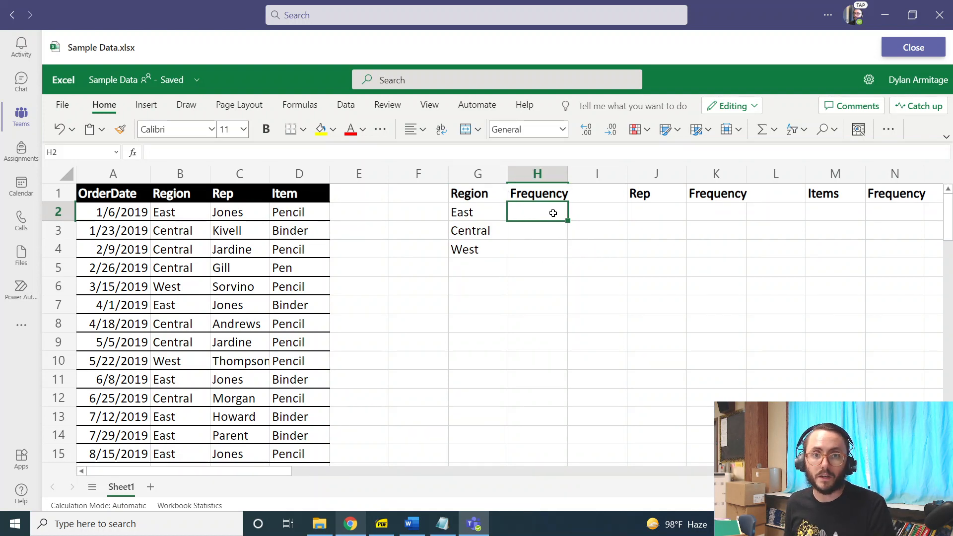
pyautogui.click(467, 211)
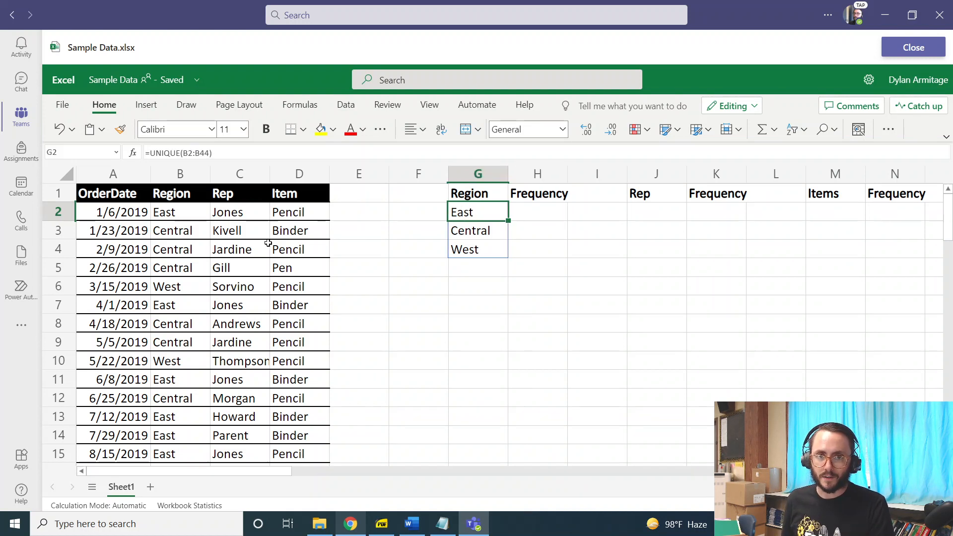
pyautogui.click(473, 238)
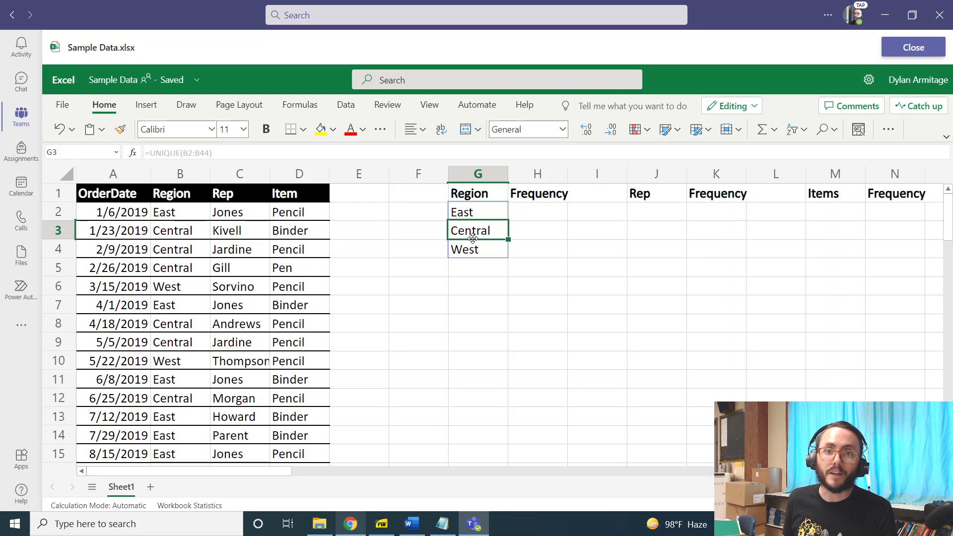
pyautogui.click(480, 252)
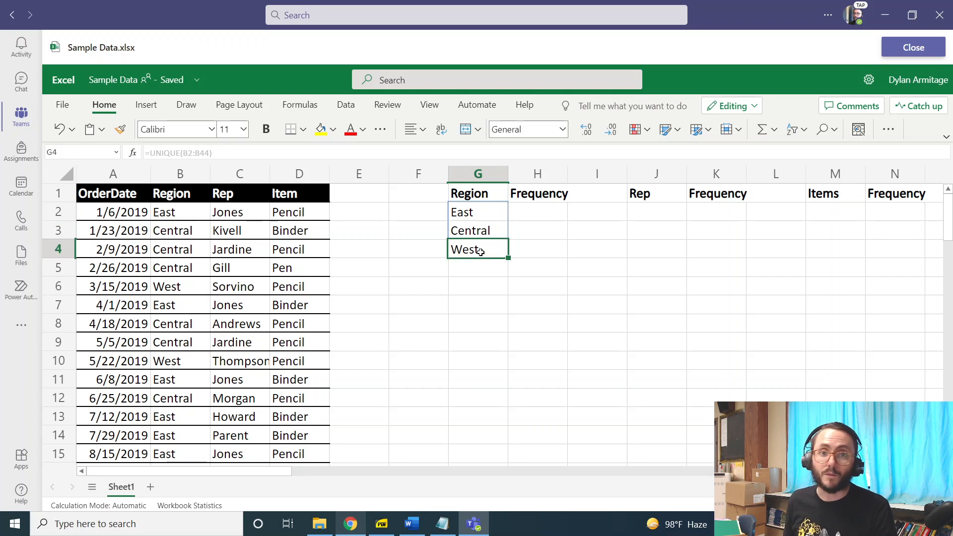
# Enter a COUNTIF formula in H2 counting East within the range B2:B44.
pyautogui.click(547, 220)
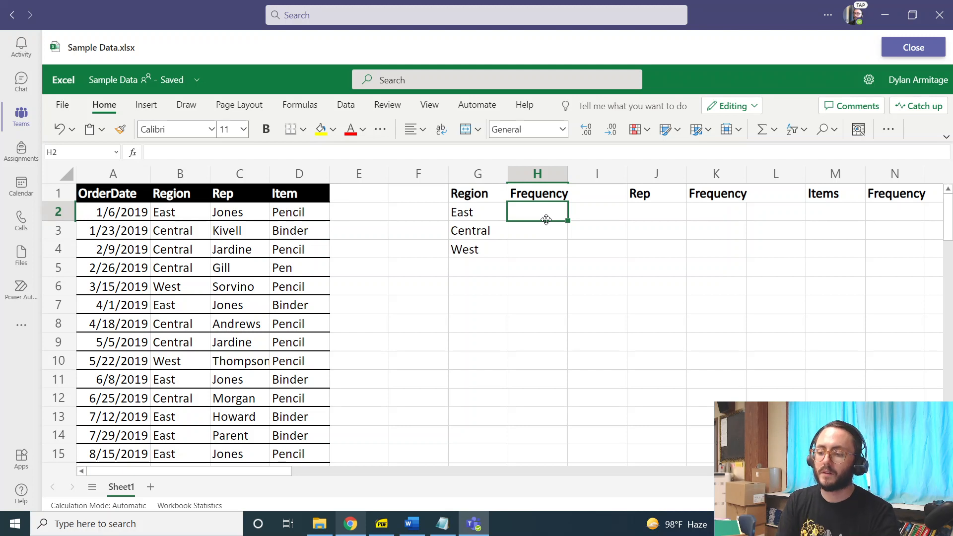
pyautogui.write('=C')
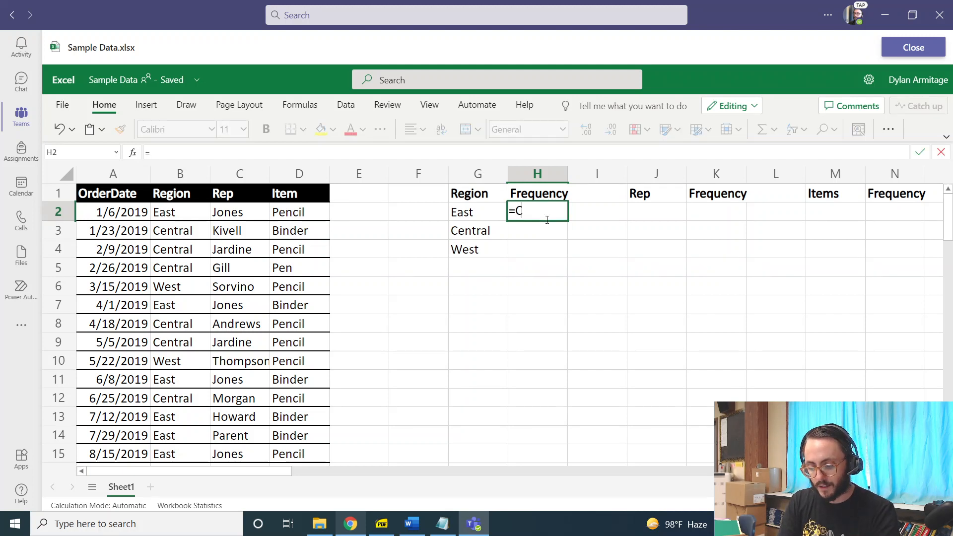
pyautogui.write('OUNTIF')
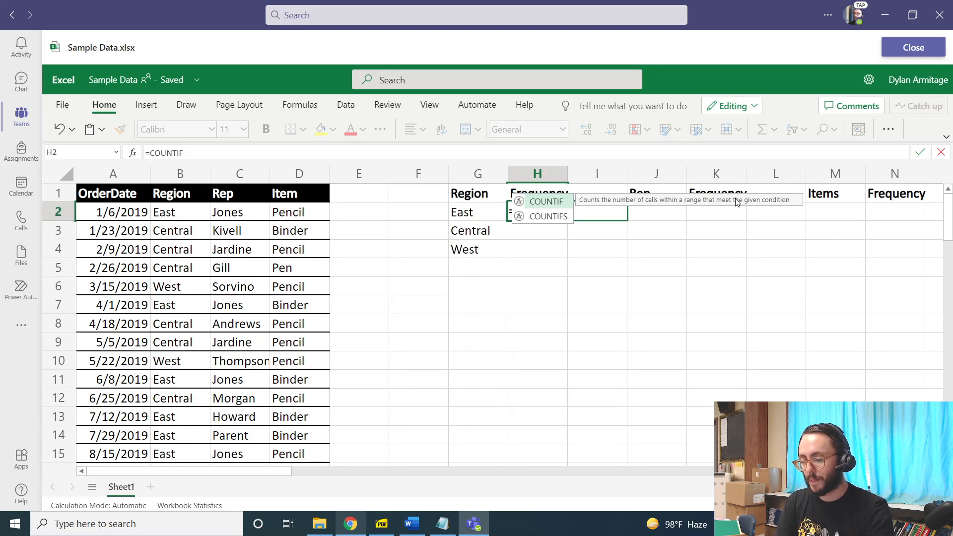
pyautogui.write('(')
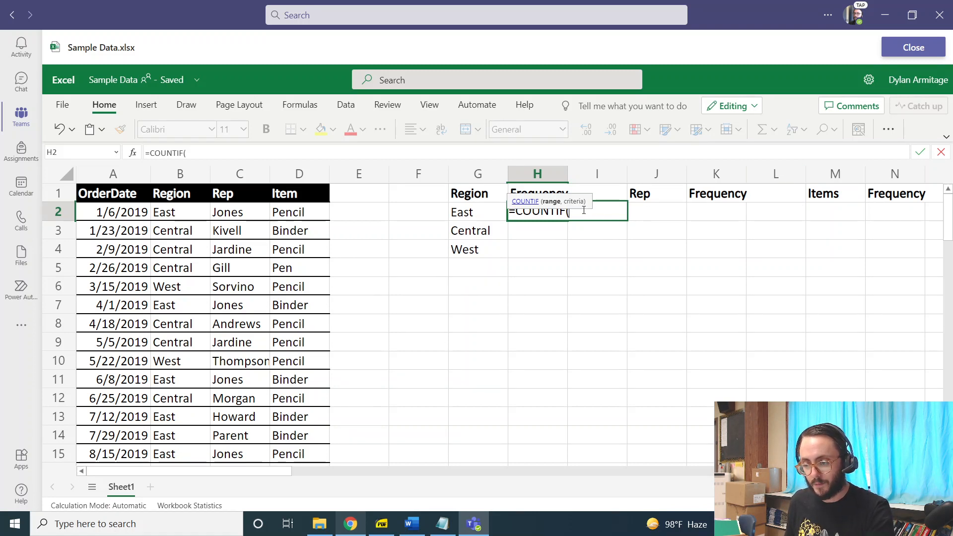
pyautogui.hotkey('ctrl', 'shift', 'Down')
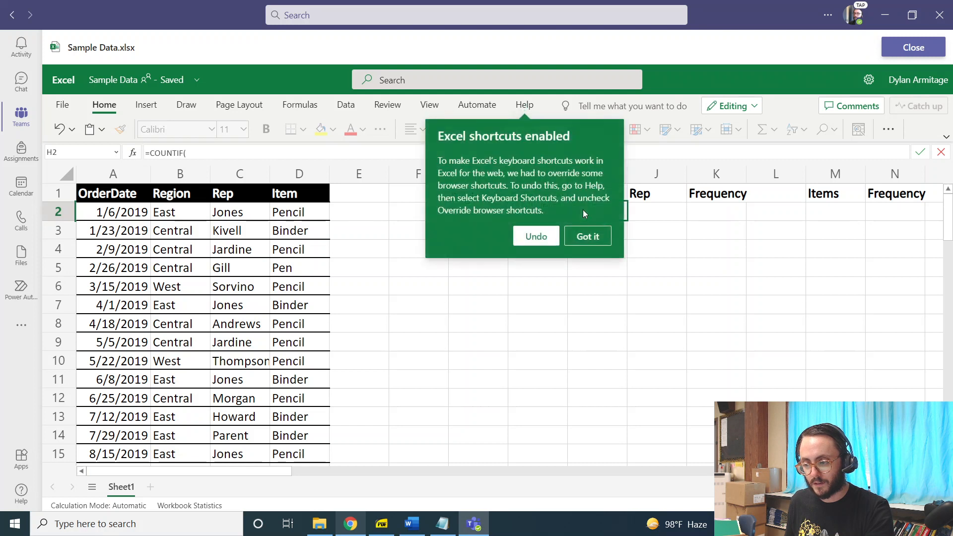
pyautogui.click(546, 236)
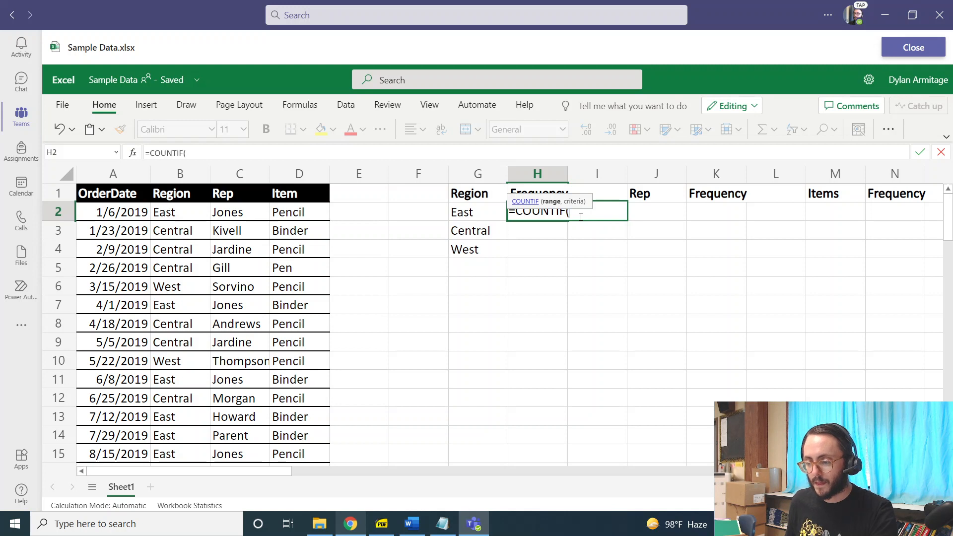
pyautogui.write('B')
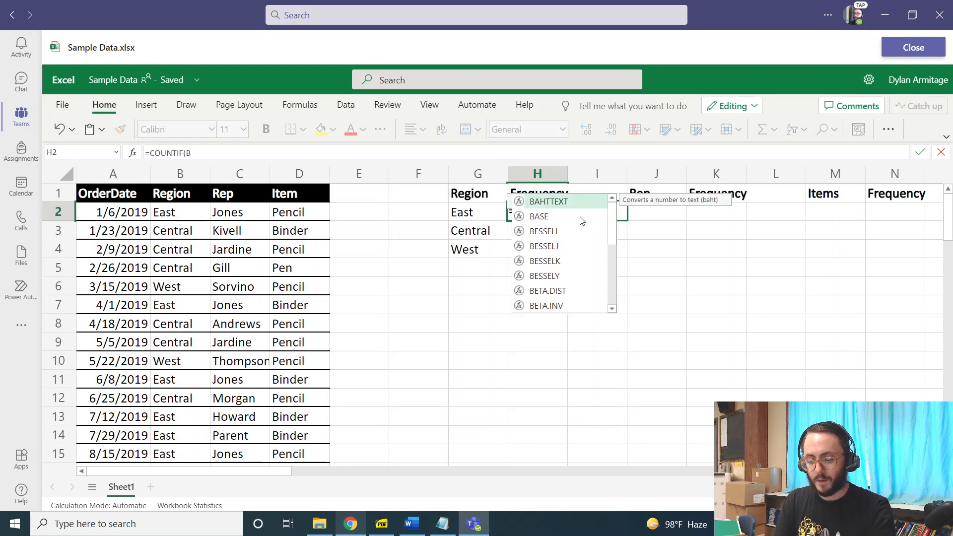
pyautogui.write('2:B44')
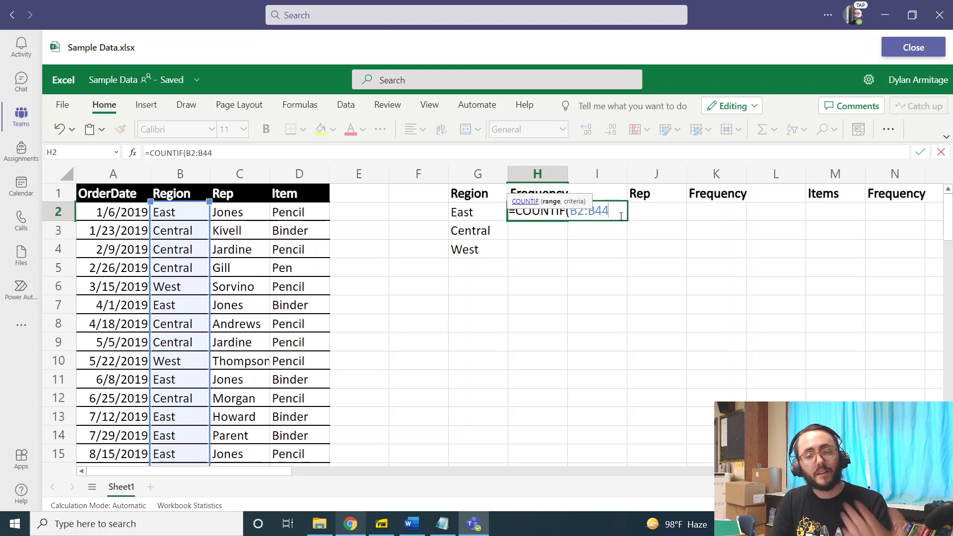
pyautogui.write(',')
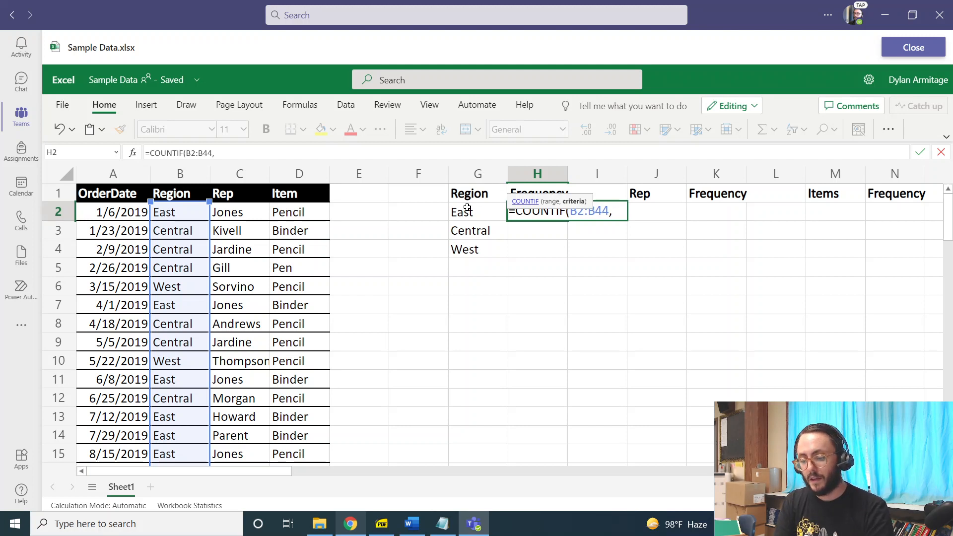
pyautogui.write('East')
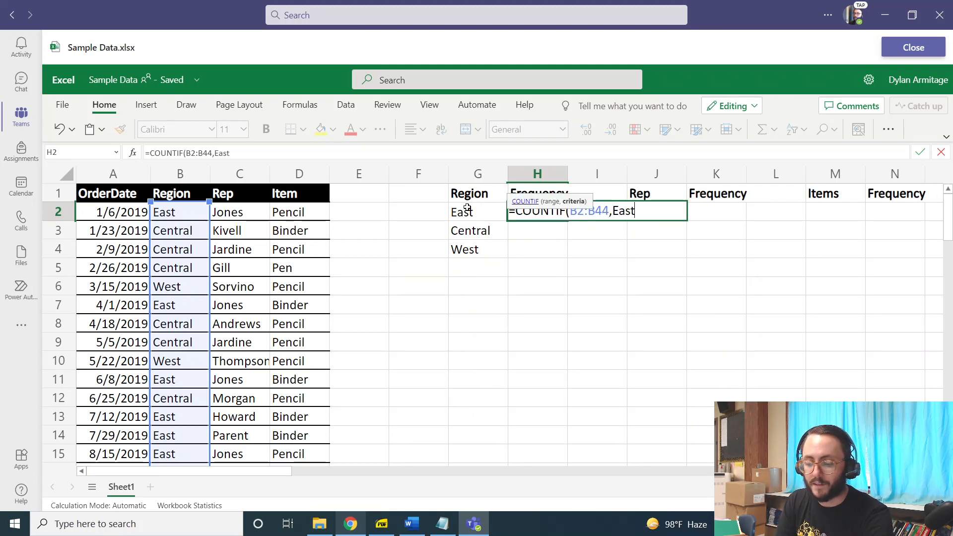
pyautogui.write(')')
pyautogui.press('Return')
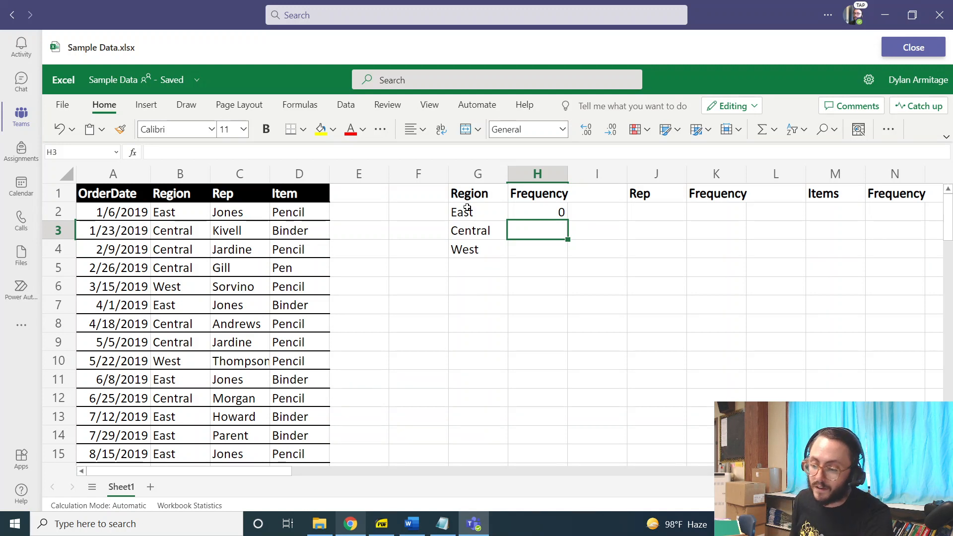
# Wrap the East criterion in quotes so H2 reads =COUNTIF(B2:B44,"East").
pyautogui.doubleClick(552, 211)
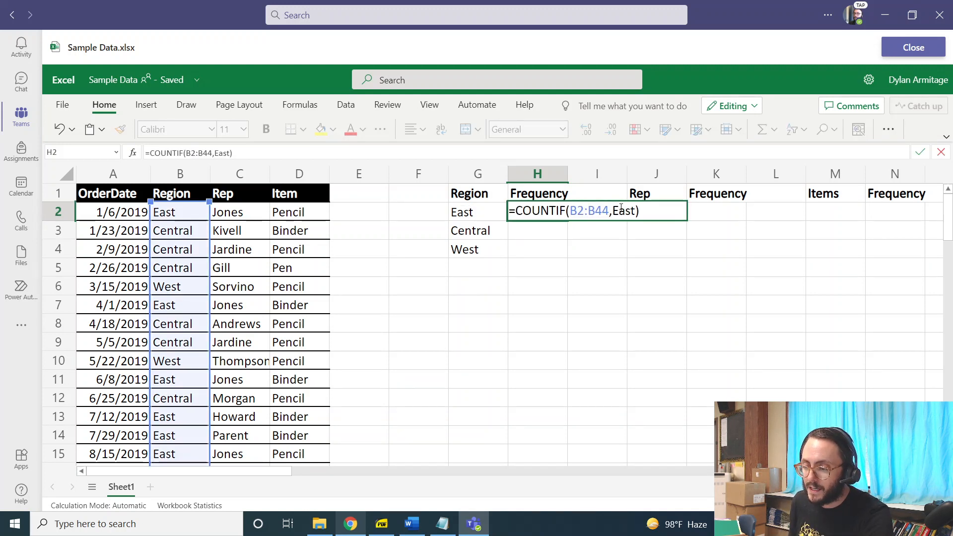
pyautogui.moveTo(612, 211); pyautogui.dragTo(636, 210)
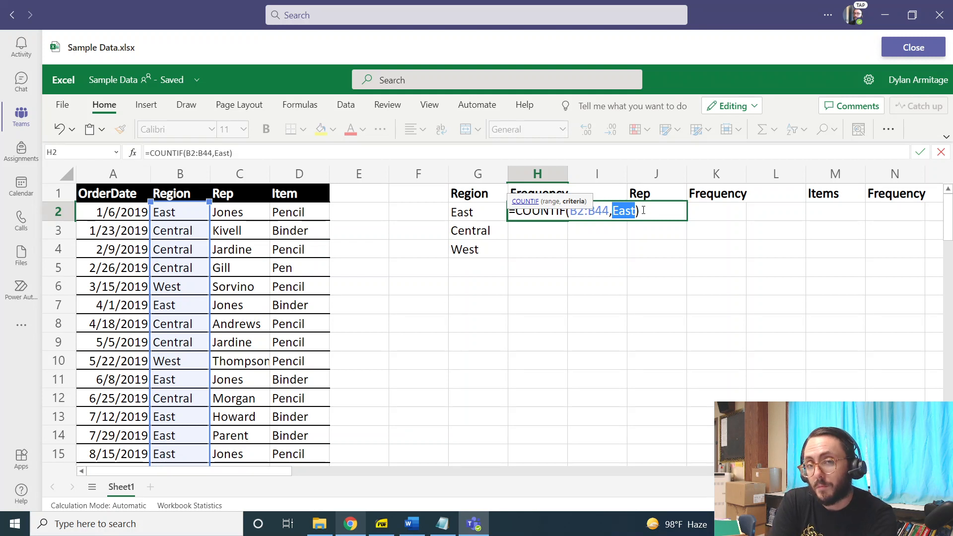
pyautogui.write('"')
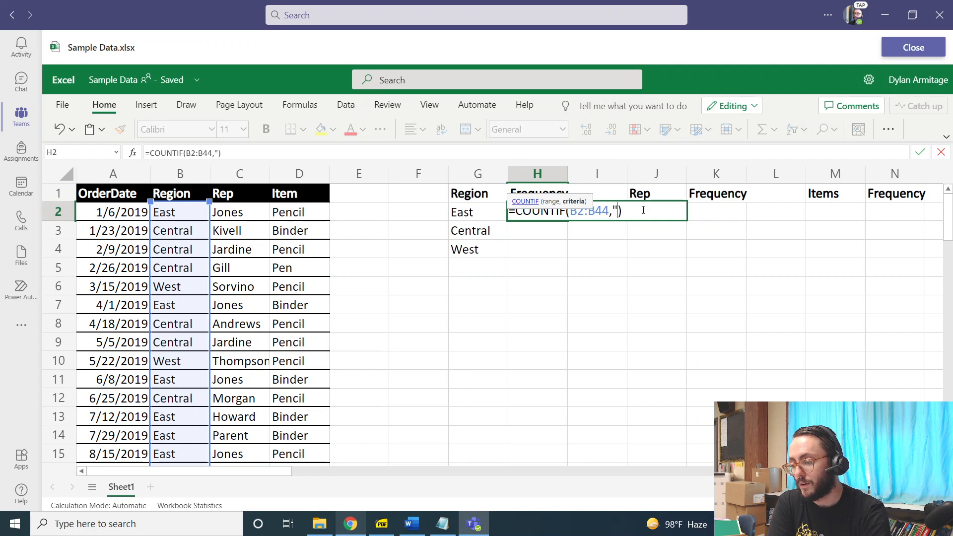
pyautogui.write('East')
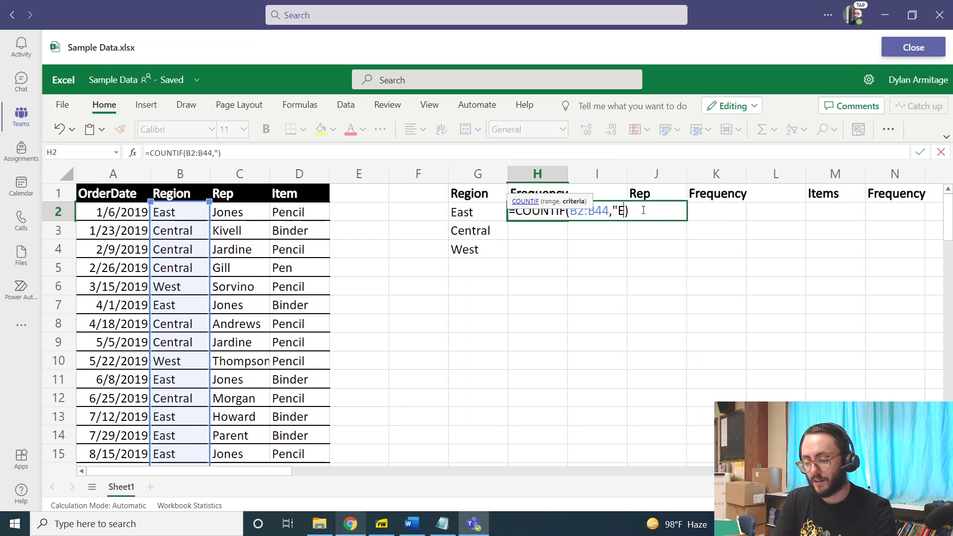
pyautogui.write('"')
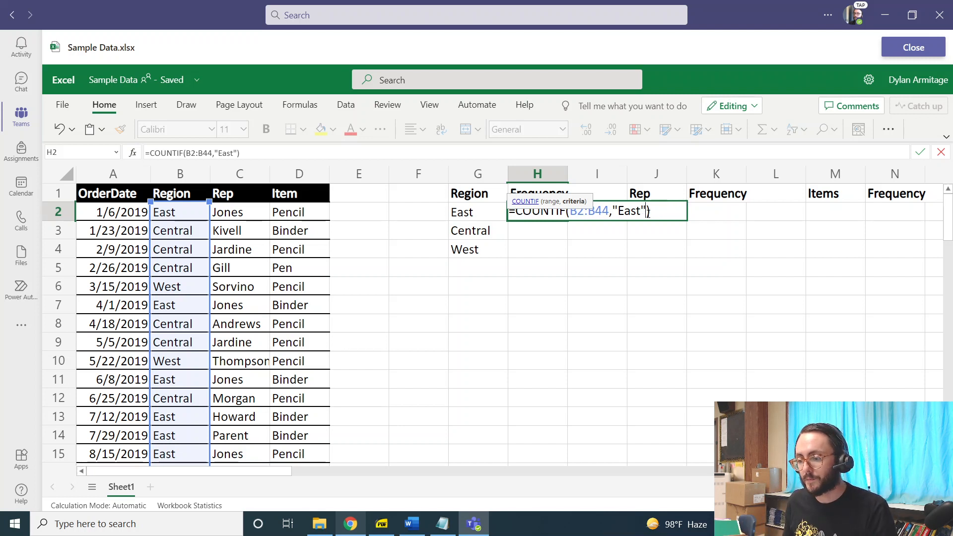
pyautogui.press('Return')
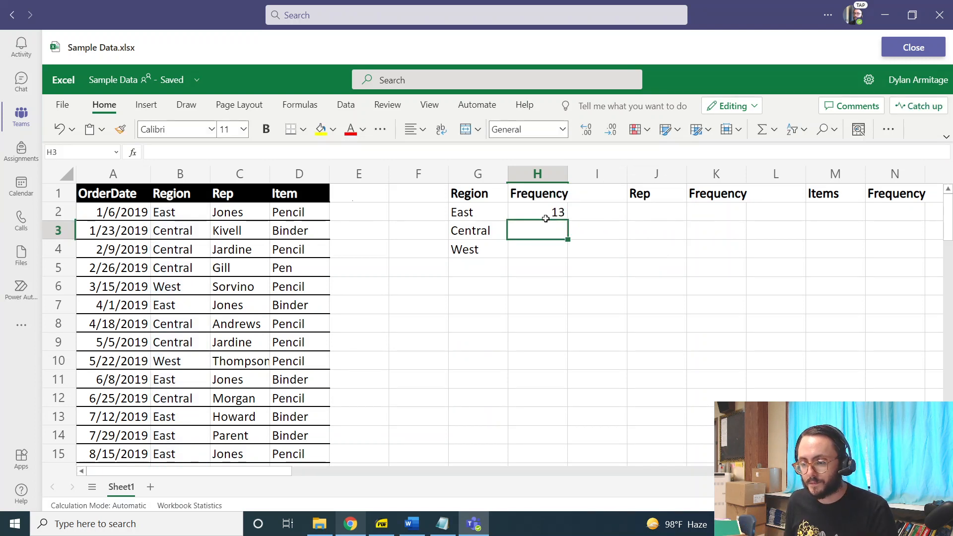
# Temporarily change B2 to Central to test the formulas, then undo the change.
pyautogui.click(166, 214)
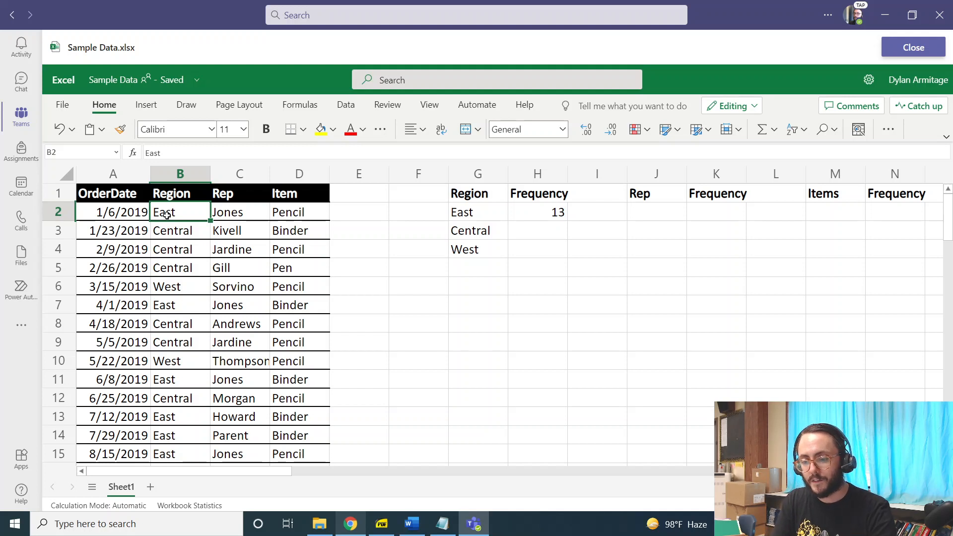
pyautogui.write('Cen')
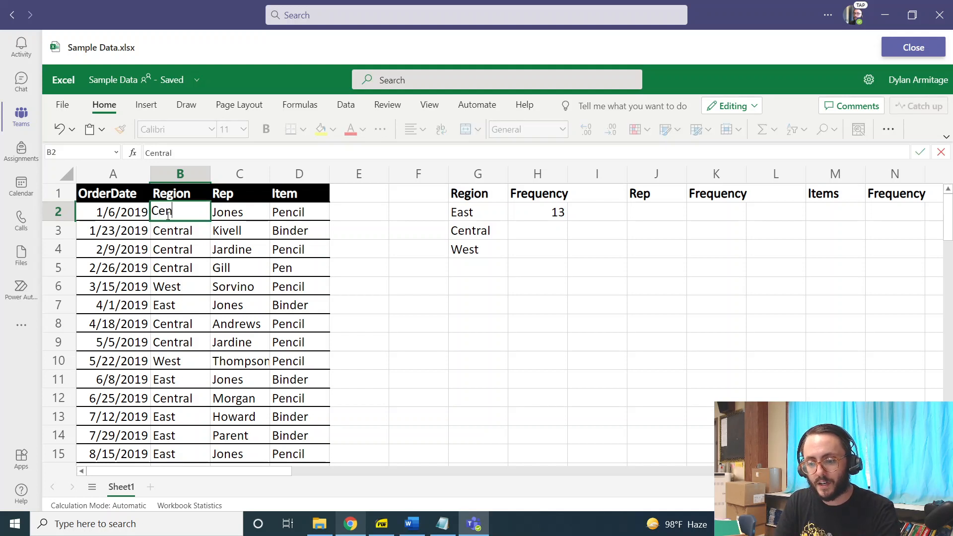
pyautogui.write('tral')
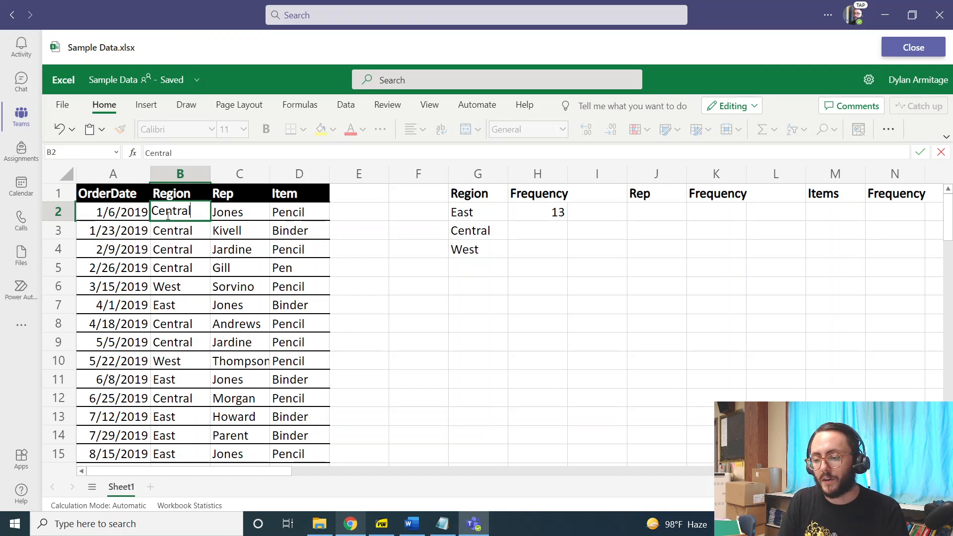
pyautogui.press('Return')
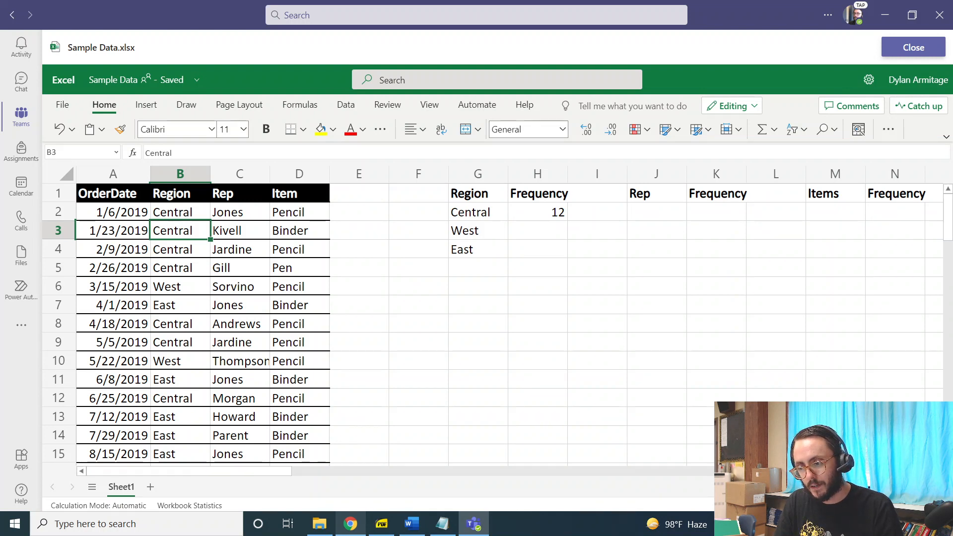
pyautogui.click(483, 212)
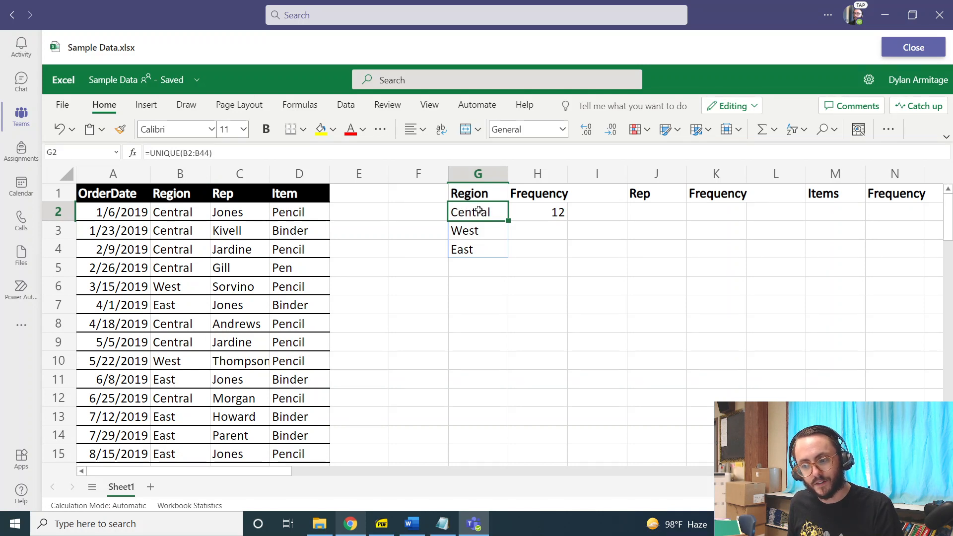
pyautogui.click(556, 215)
pyautogui.press('F2')
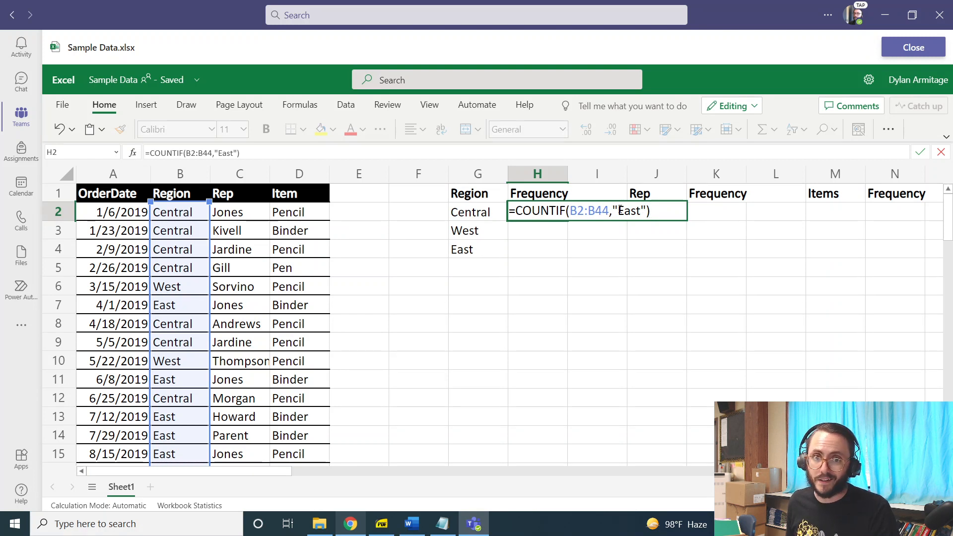
pyautogui.hotkey('ctrl', 'Return')
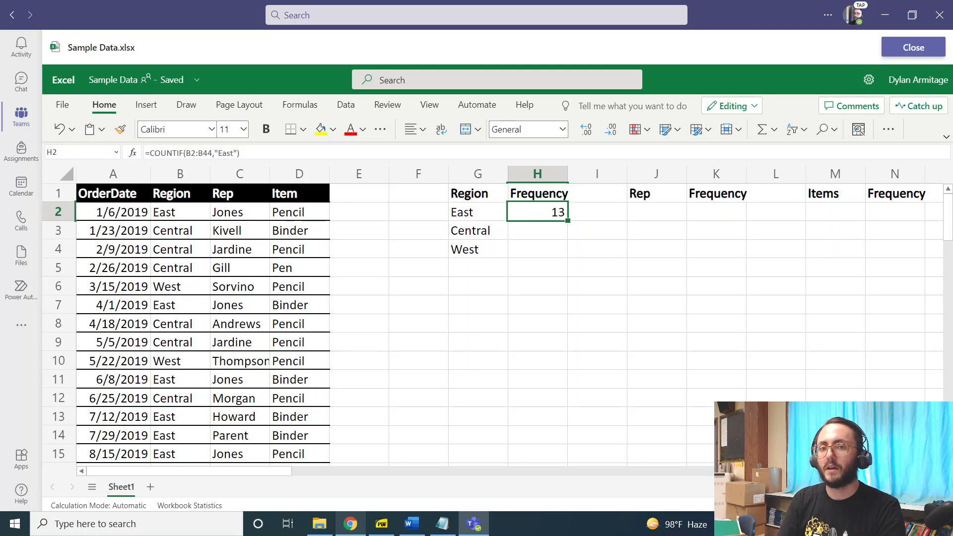
# Replace the "East" criterion in H2 with a reference to cell G2.
pyautogui.doubleClick(560, 212)
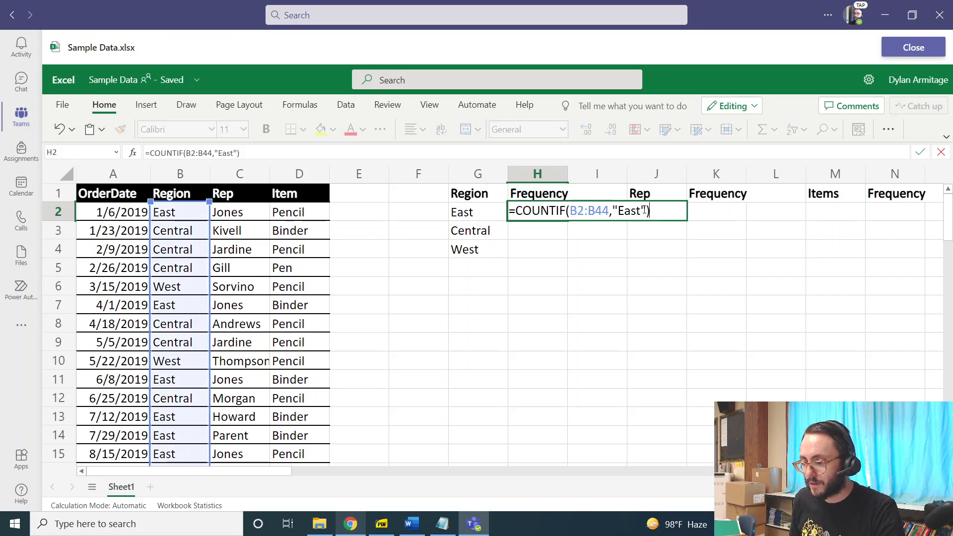
pyautogui.moveTo(648, 211); pyautogui.dragTo(612, 211)
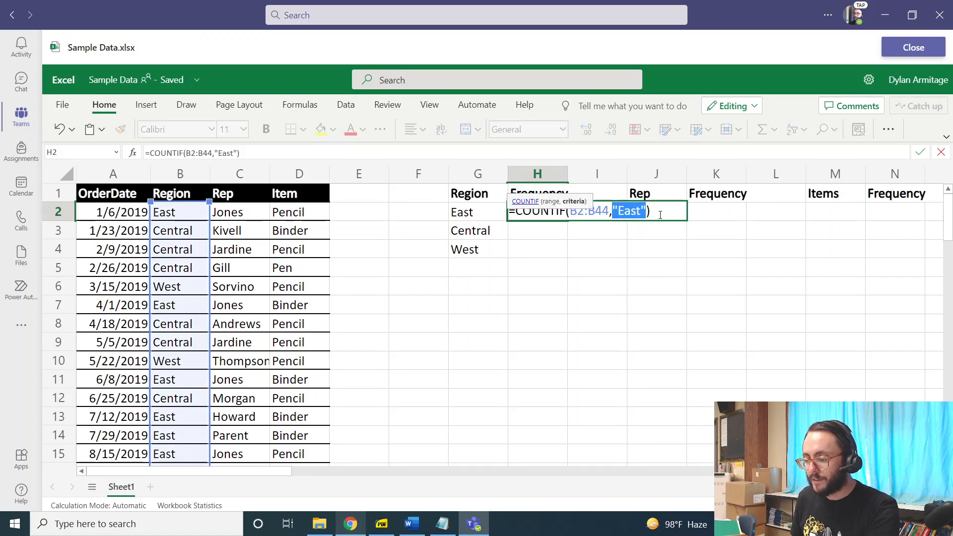
pyautogui.press('BackSpace')
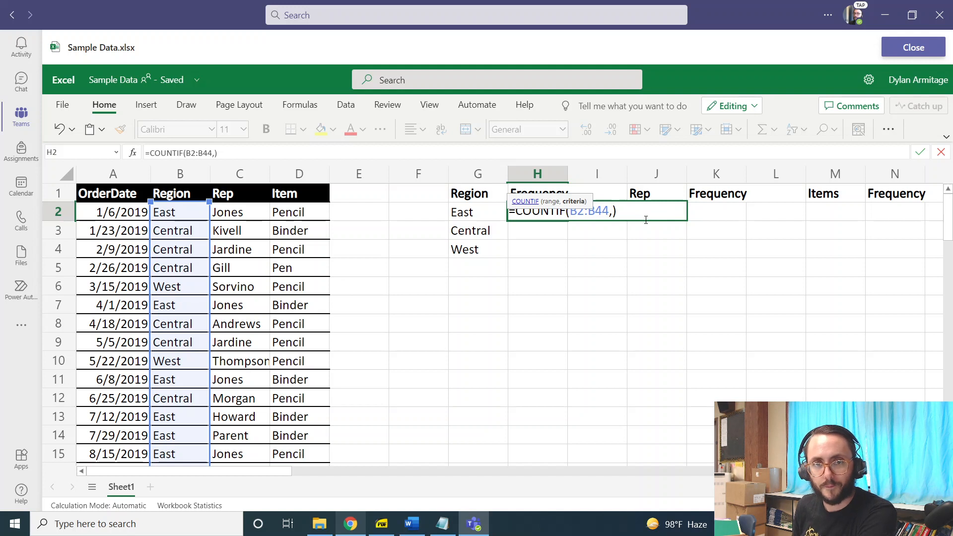
pyautogui.click(463, 212)
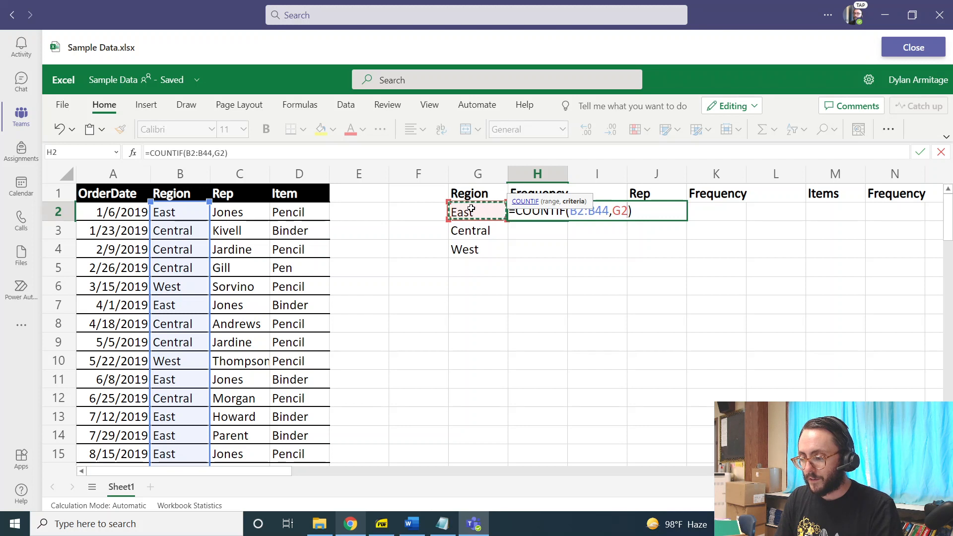
pyautogui.press('Return')
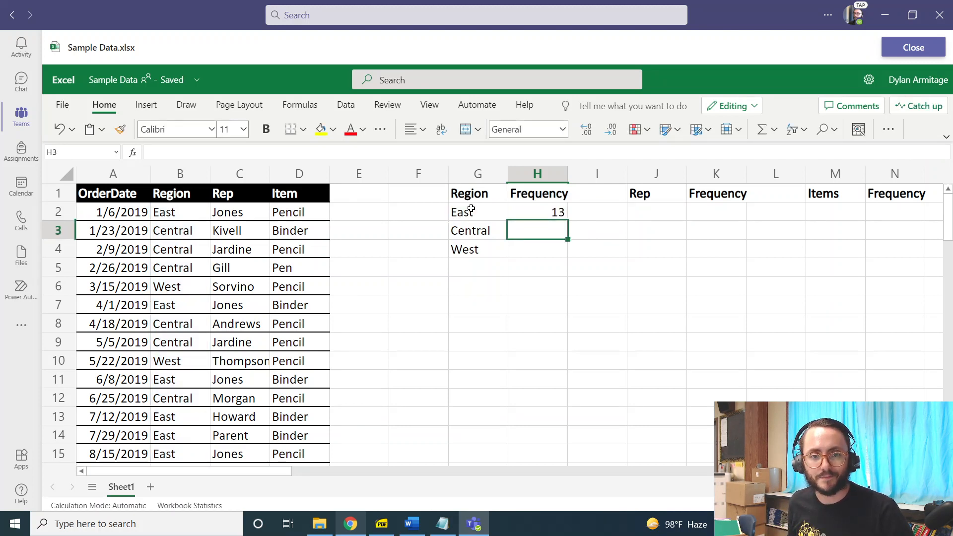
pyautogui.click(562, 213)
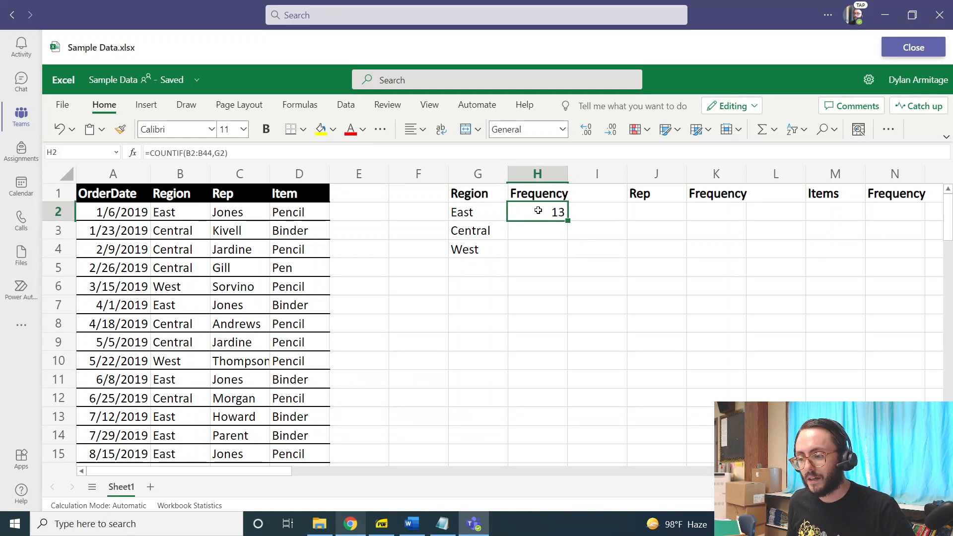
pyautogui.click(550, 227)
pyautogui.doubleClick(550, 227)
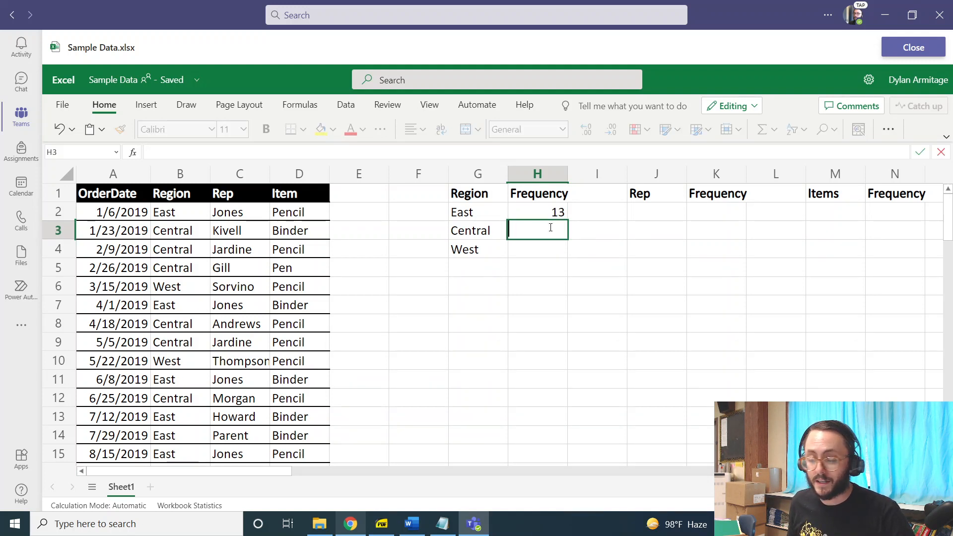
pyautogui.press('Return')
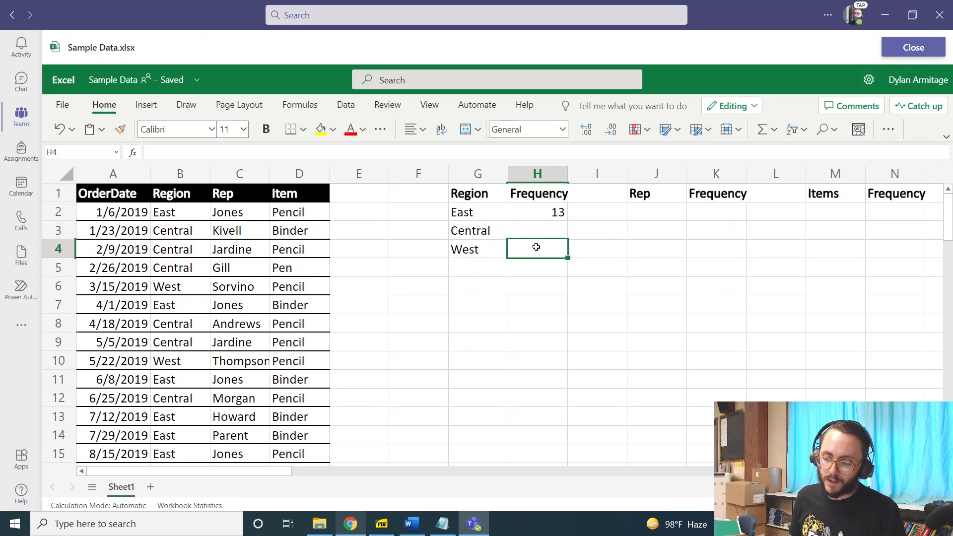
# Fill the COUNTIF formula from H2 down to H4.
pyautogui.click(542, 215)
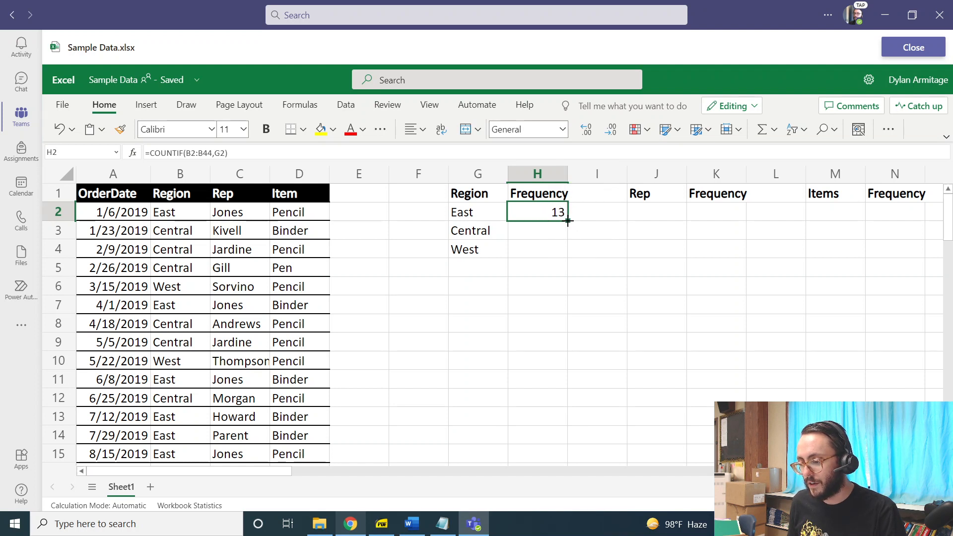
pyautogui.moveTo(569, 222); pyautogui.dragTo(562, 246)
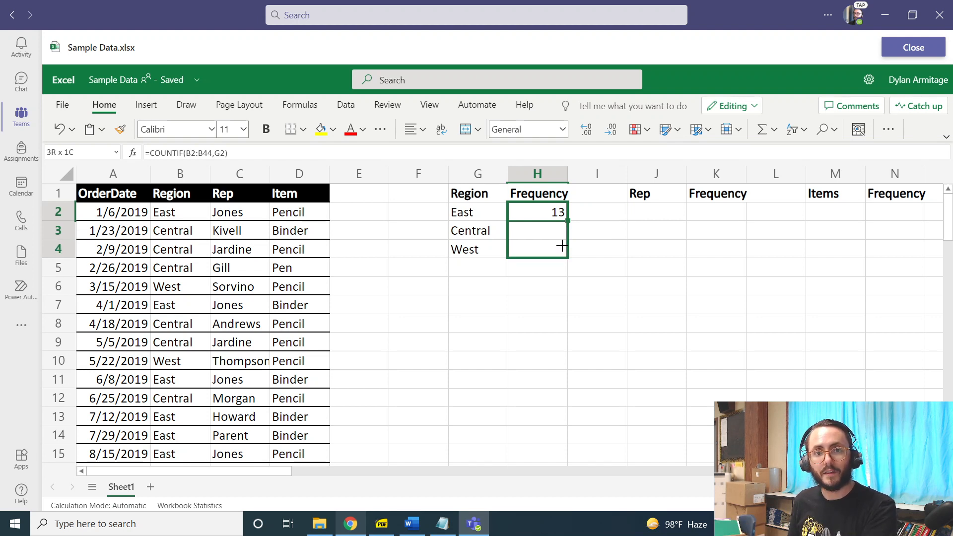
pyautogui.moveTo(562, 246); pyautogui.dragTo(562, 246)
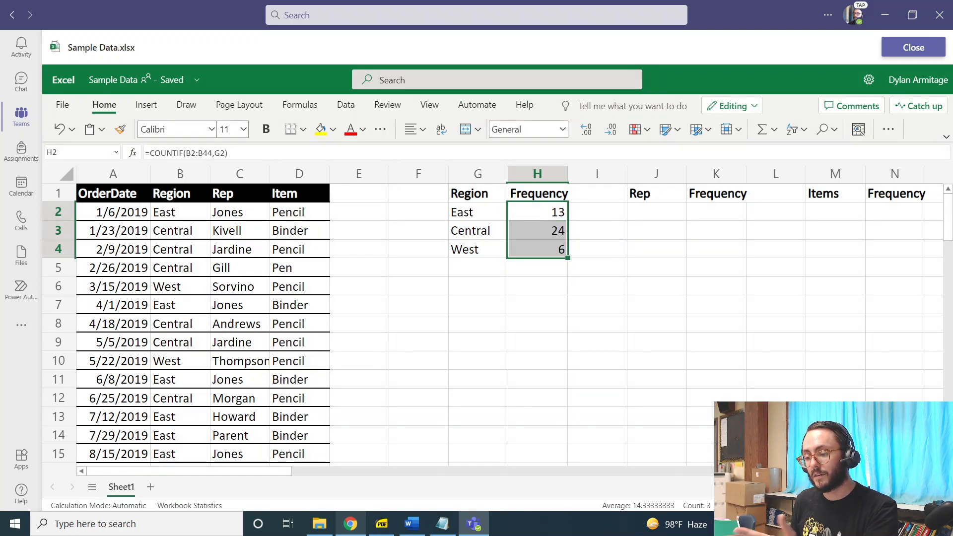
# Inspect the copied COUNTIF formulas in H3 and H4 and the ranges they reference.
pyautogui.click(558, 233)
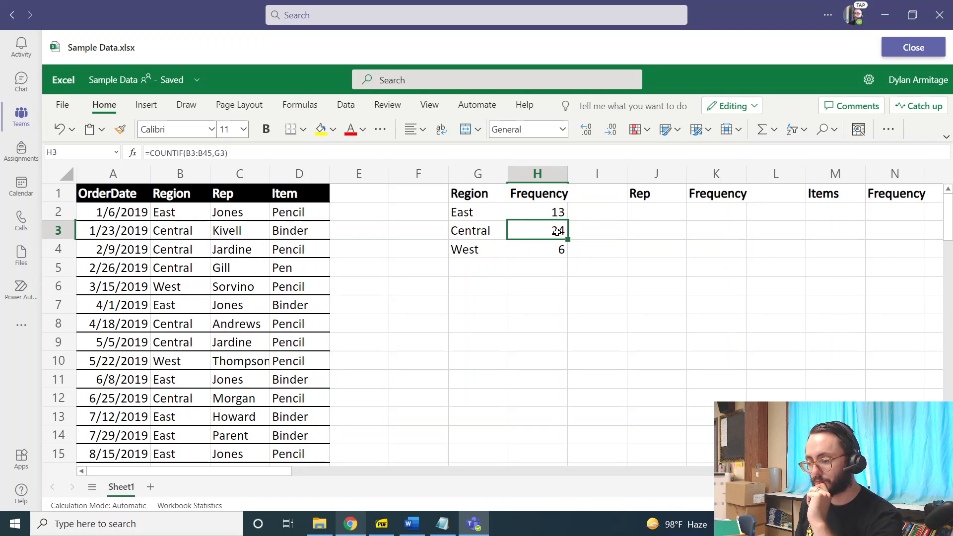
pyautogui.doubleClick(558, 232)
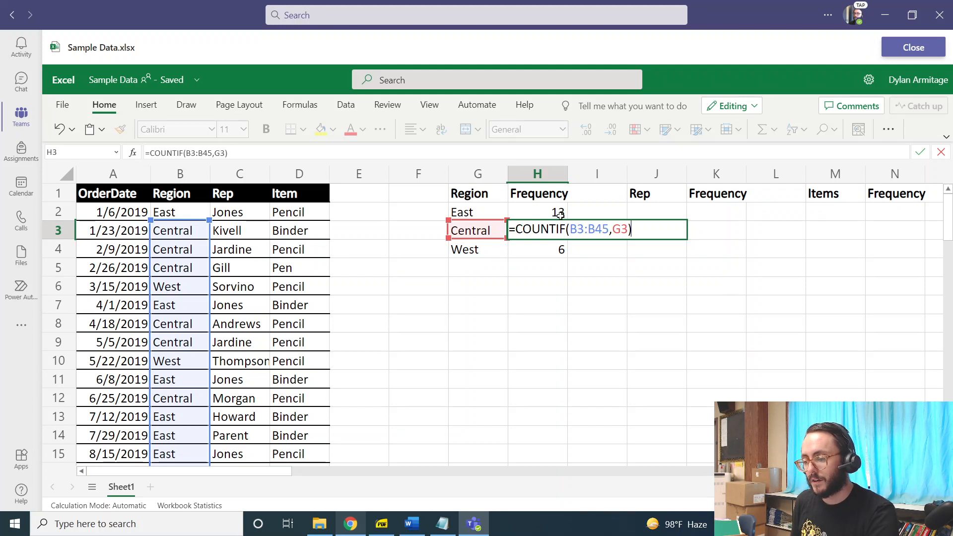
pyautogui.moveTo(572, 229); pyautogui.dragTo(608, 228)
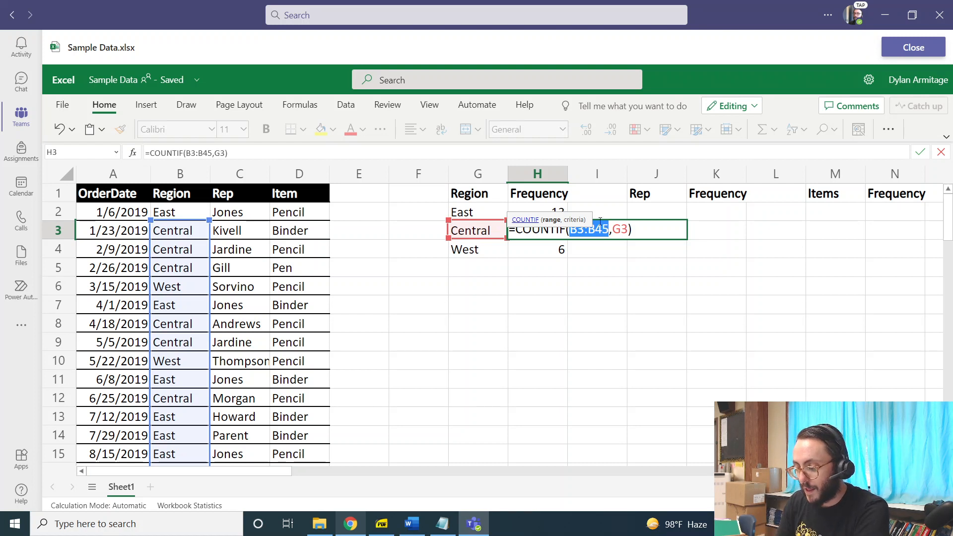
pyautogui.press('Return')
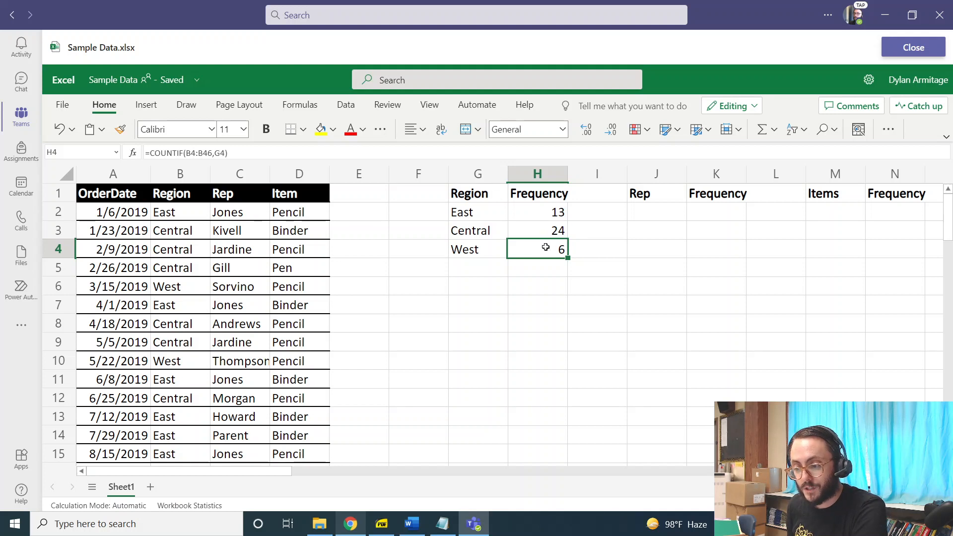
pyautogui.doubleClick(545, 247)
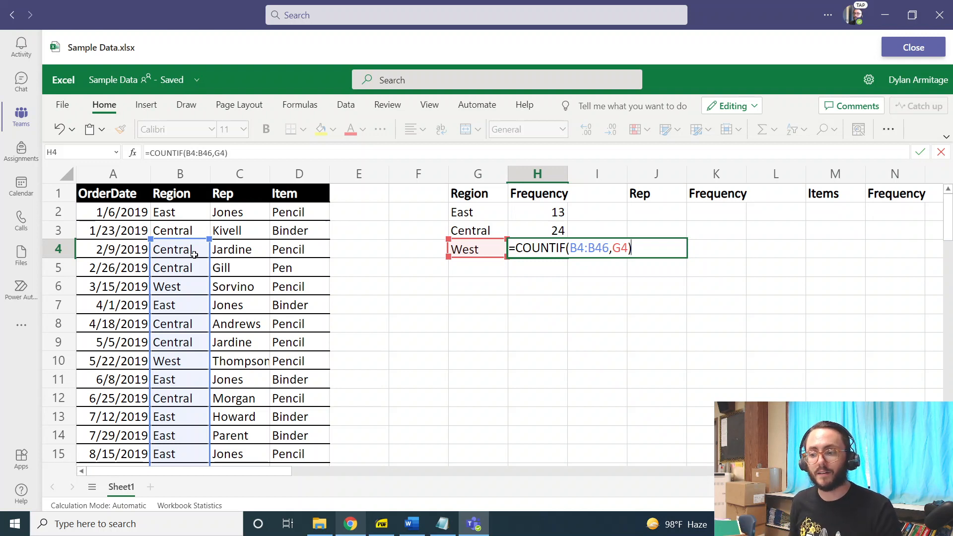
pyautogui.press('Return')
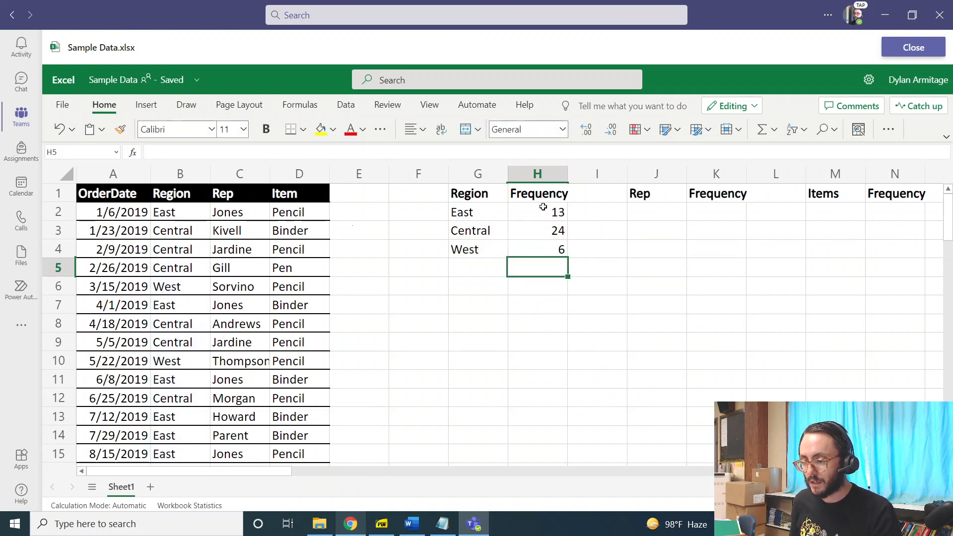
# Make the row references of the COUNTIF range in H2 absolute, giving B$2:B$44.
pyautogui.click(543, 209)
pyautogui.doubleClick(542, 209)
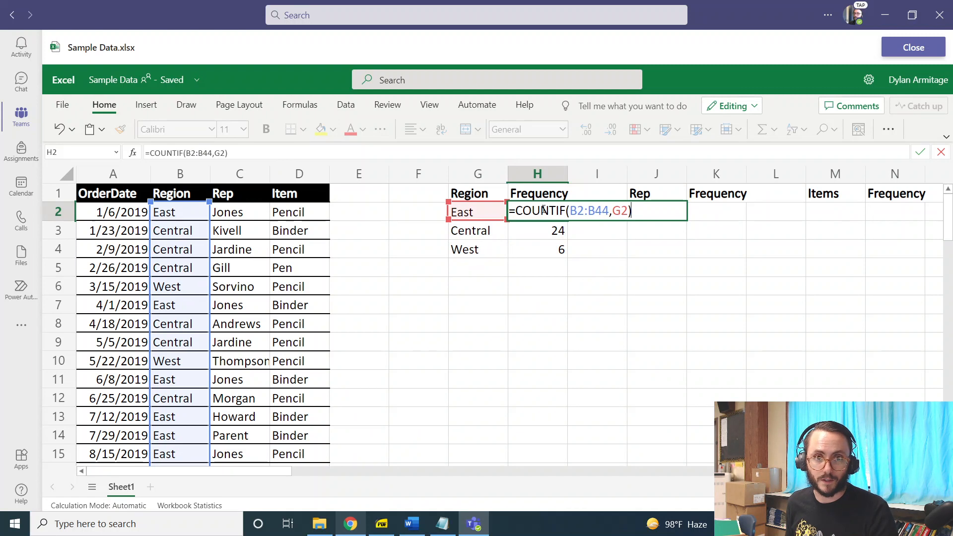
pyautogui.click(576, 211)
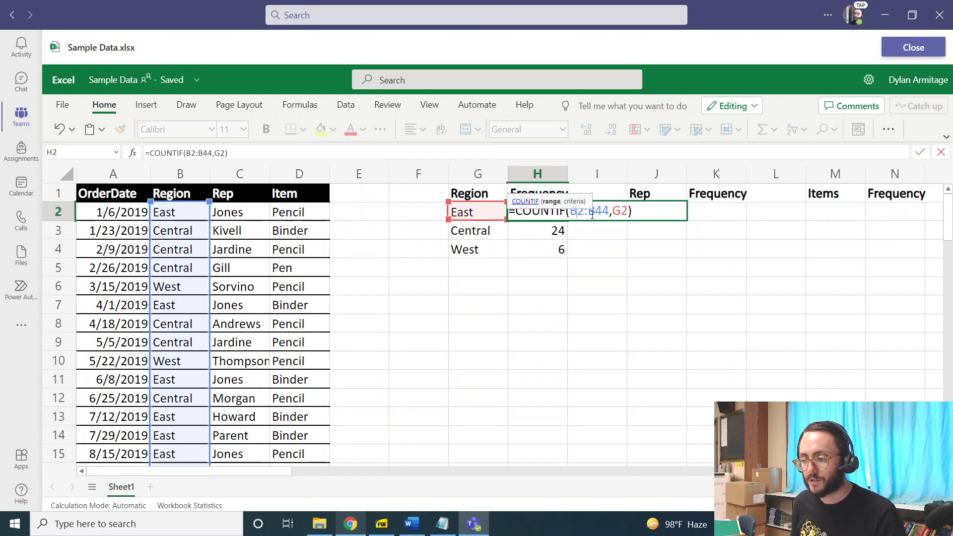
pyautogui.write('$')
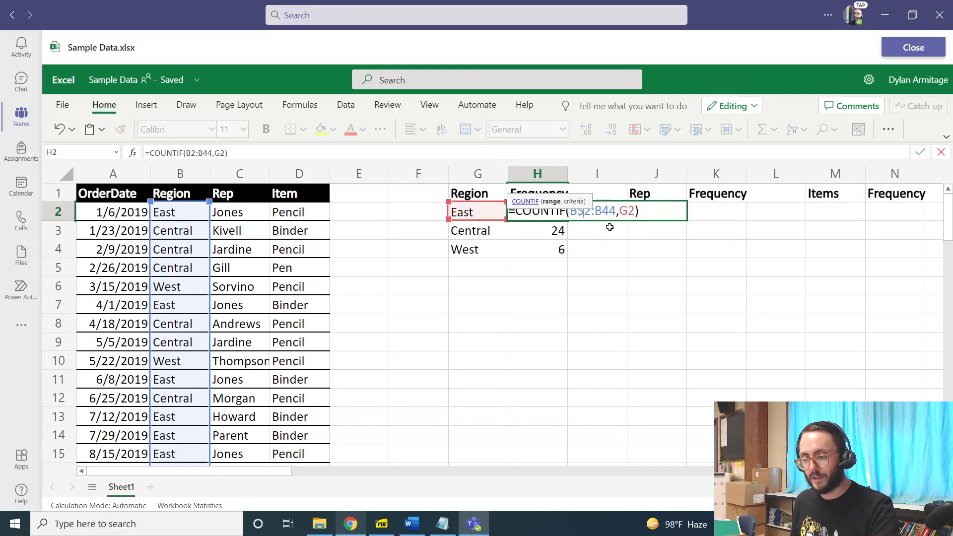
pyautogui.click(606, 211)
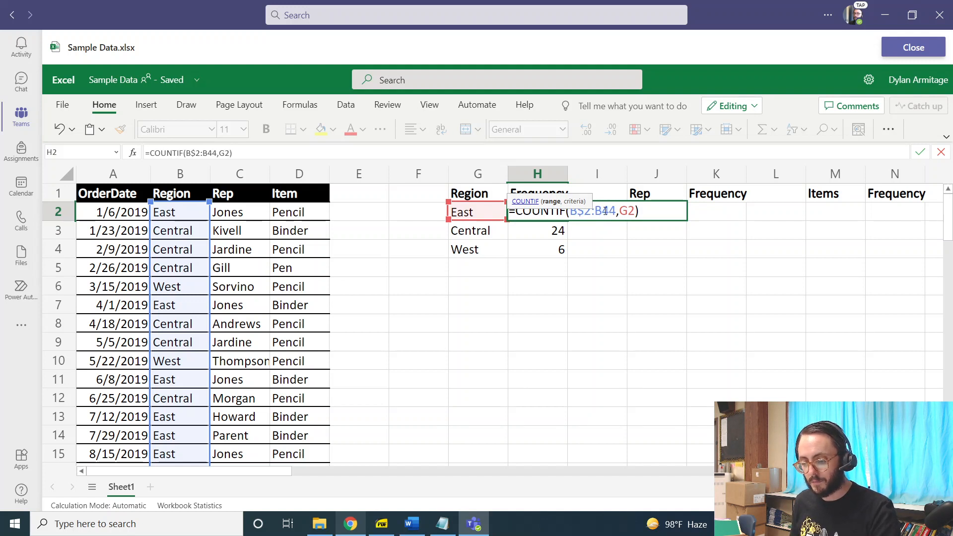
pyautogui.write('$')
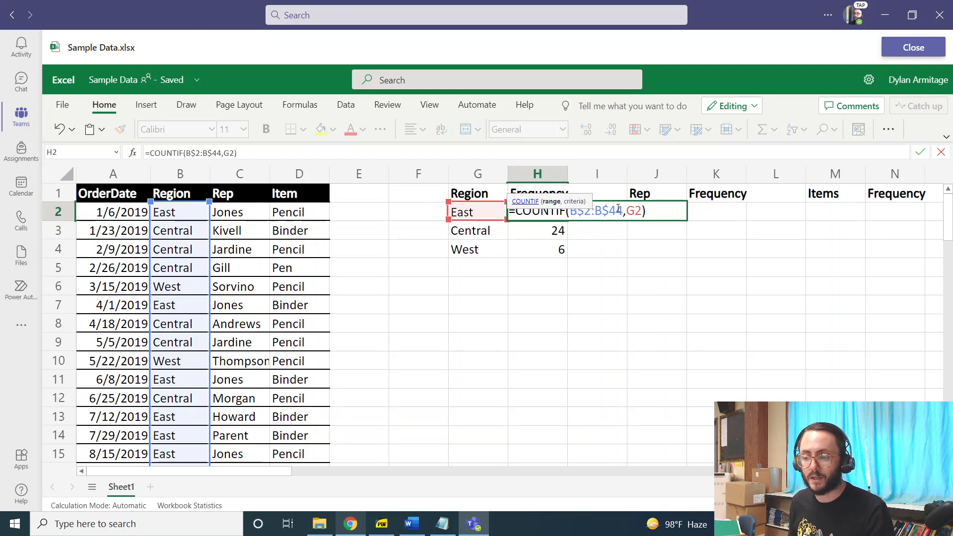
pyautogui.click(646, 212)
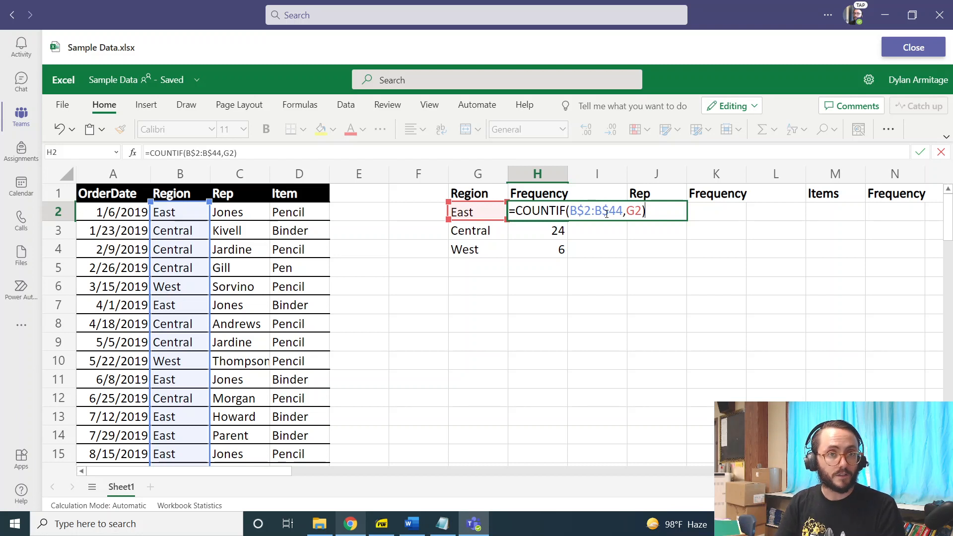
pyautogui.press('Return')
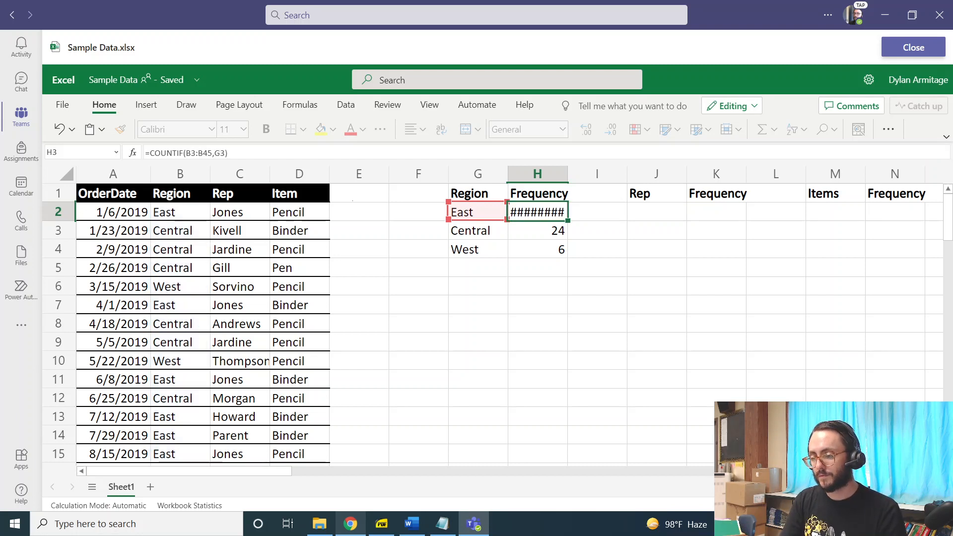
# Fill the updated COUNTIF formula from H2 down to H4 and check the copied formula in H3.
pyautogui.click(558, 210)
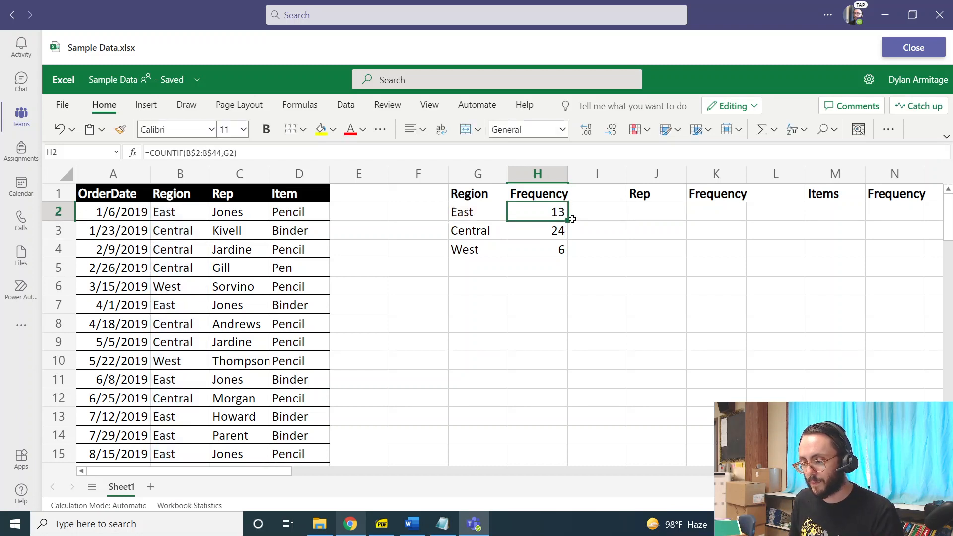
pyautogui.moveTo(568, 221); pyautogui.dragTo(562, 251)
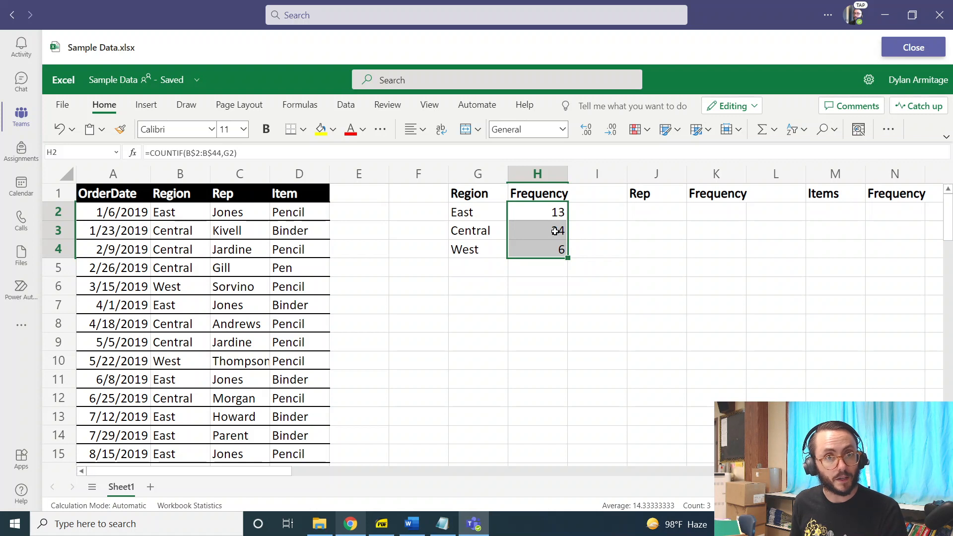
pyautogui.doubleClick(553, 232)
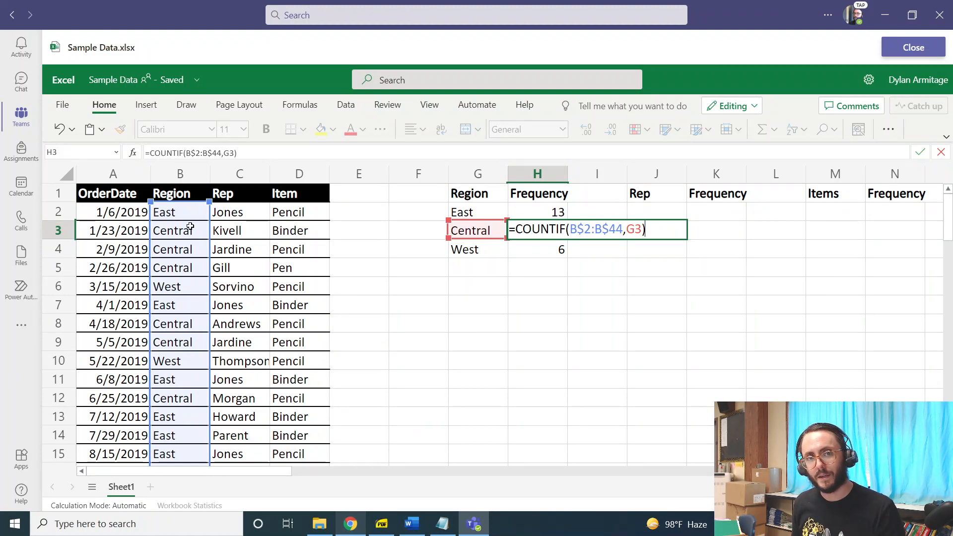
pyautogui.press('Return')
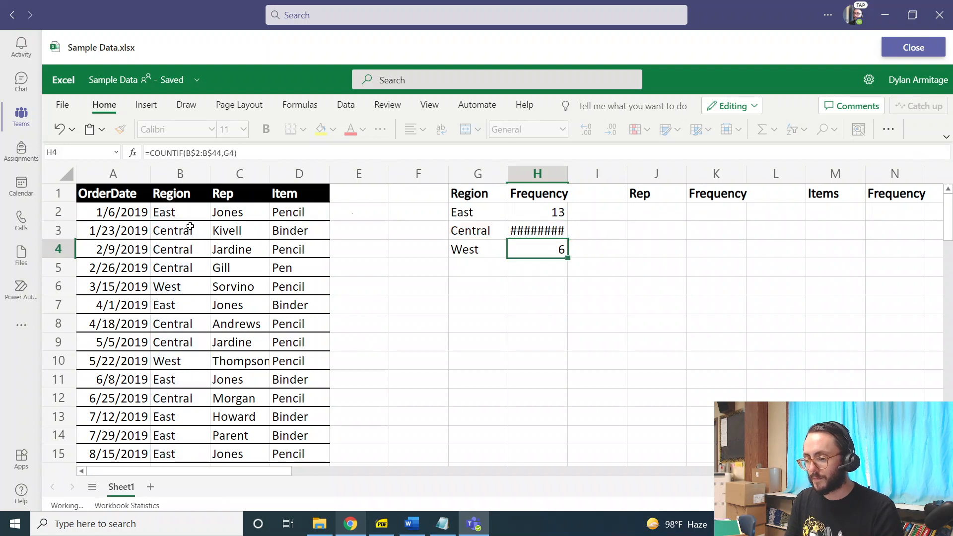
# Examine the region table and the Rep and Item source columns for the remaining frequency tables.
pyautogui.moveTo(499, 198); pyautogui.dragTo(556, 251)
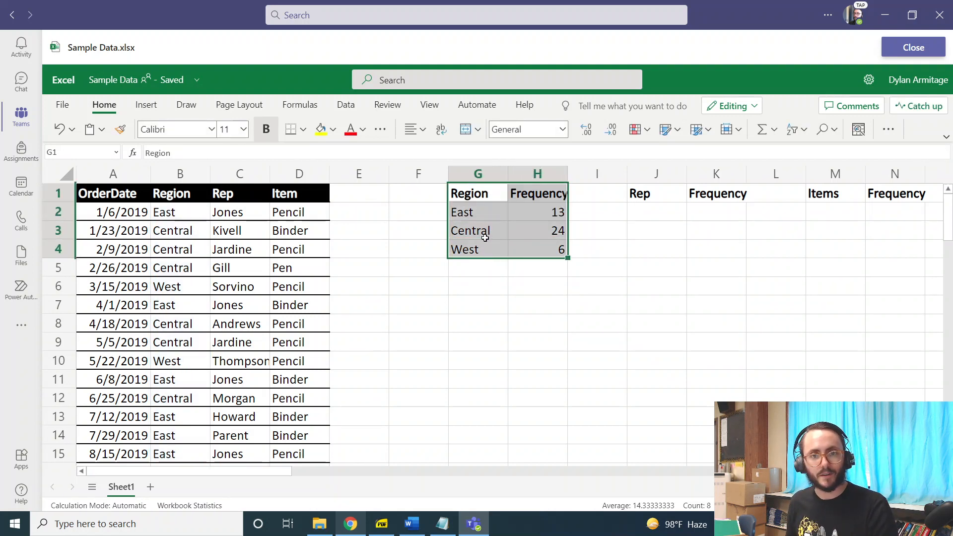
pyautogui.click(703, 236)
pyautogui.click(667, 208)
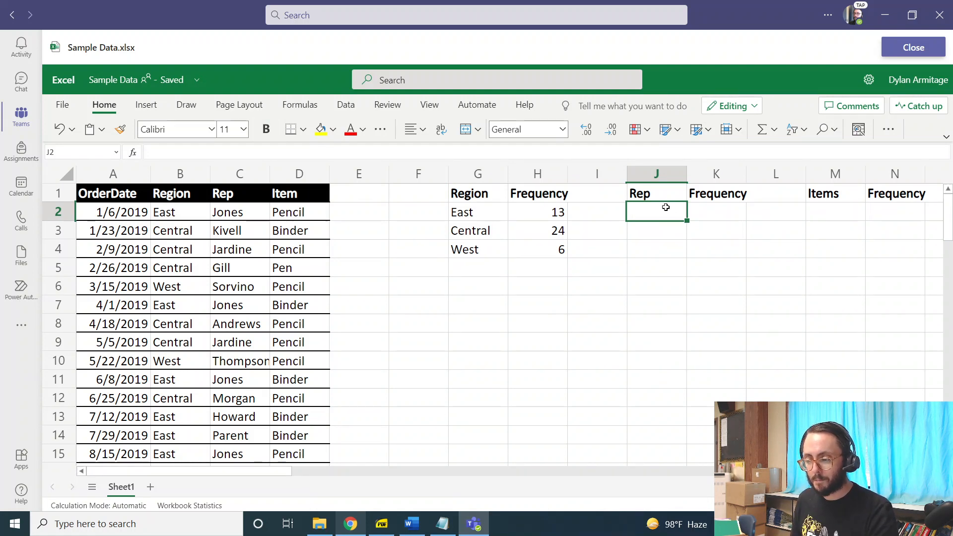
pyautogui.click(838, 215)
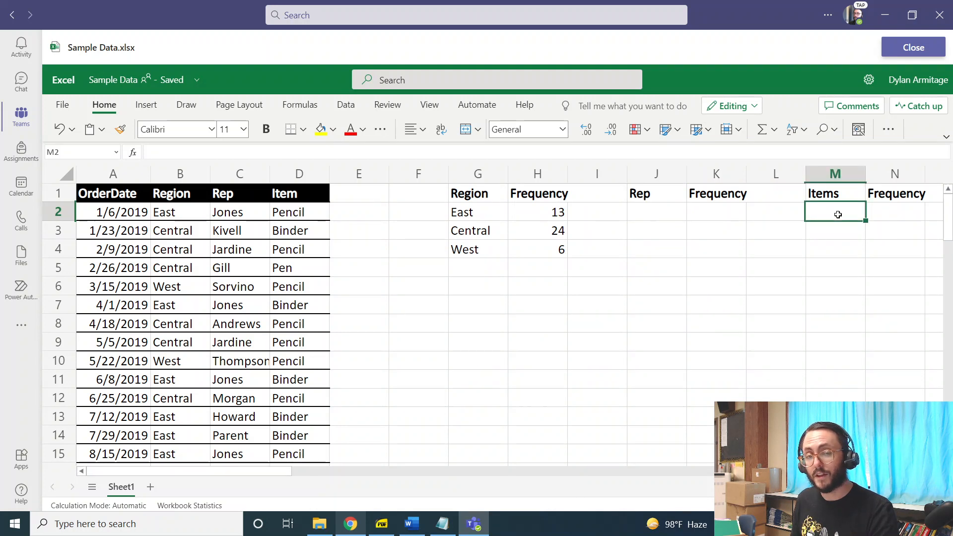
pyautogui.moveTo(243, 211); pyautogui.dragTo(245, 322)
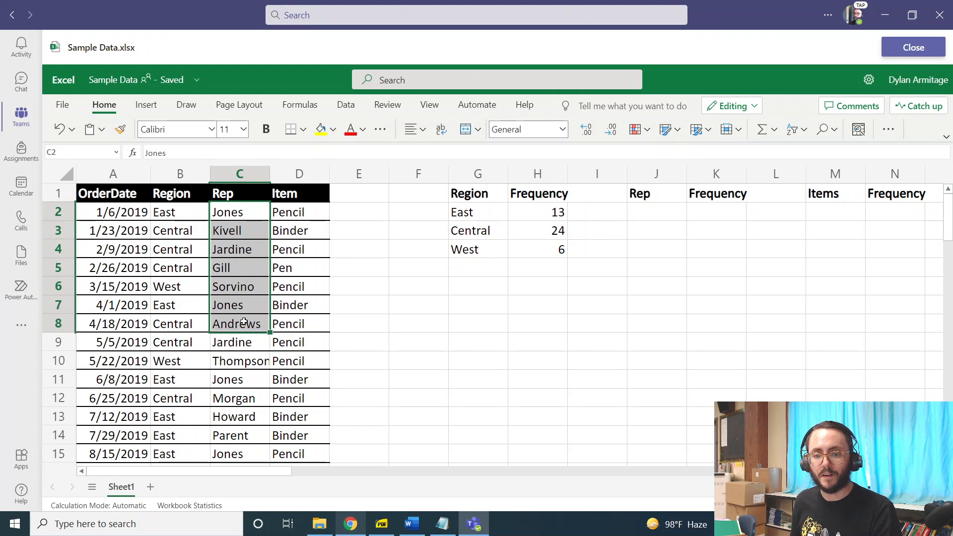
pyautogui.moveTo(313, 216); pyautogui.dragTo(282, 335)
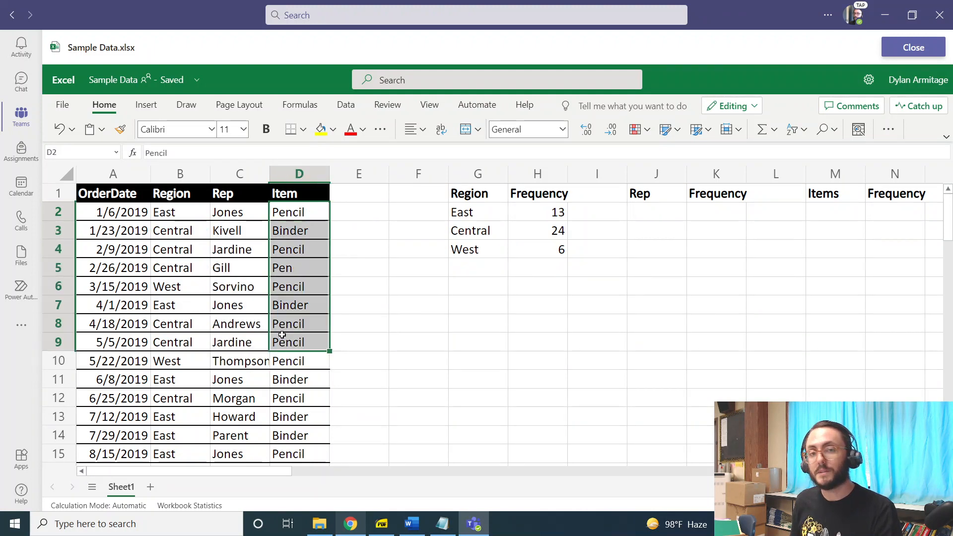
pyautogui.click(307, 269)
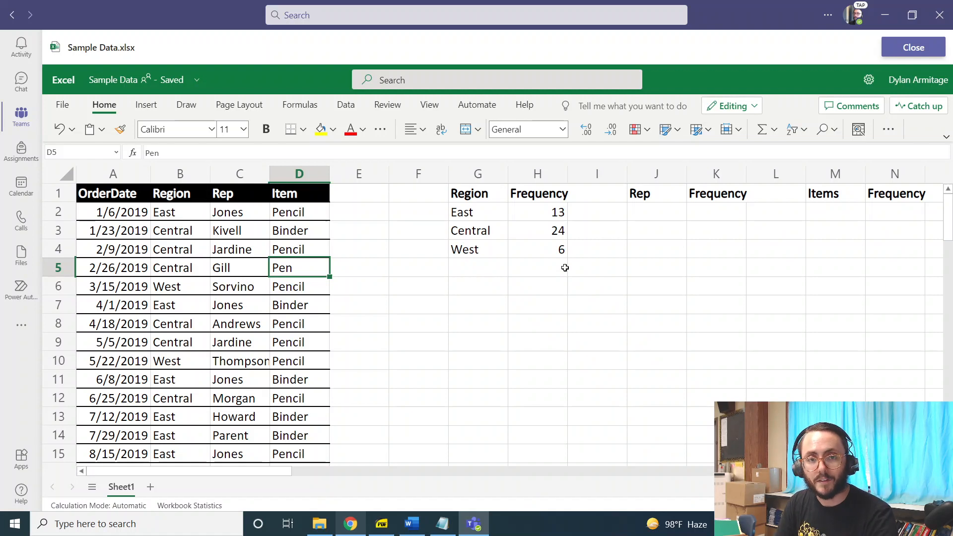